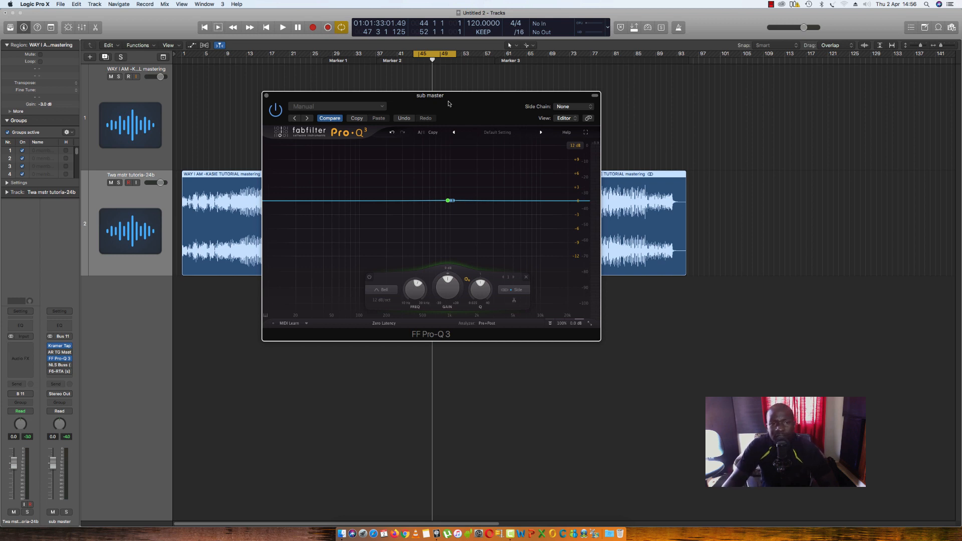
Step: Close the sub master's equalizer window and adjust the end of the cycle range over the looped section
drag(464, 97, 630, 115)
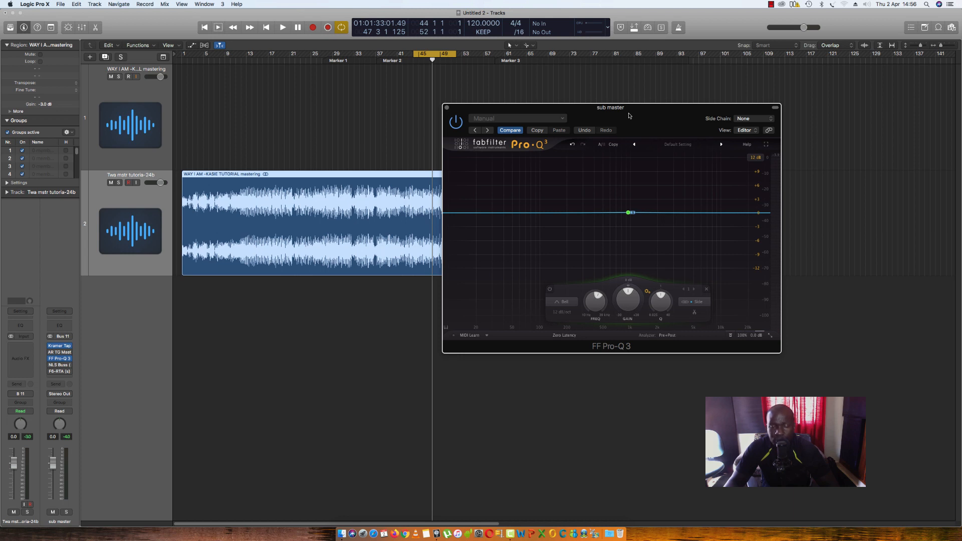
drag(630, 115, 504, 120)
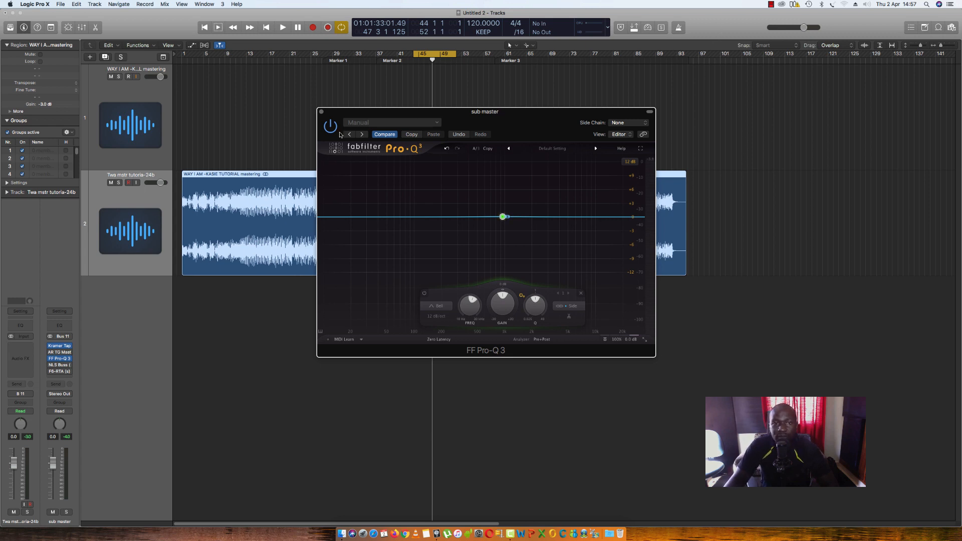
click(322, 111)
key(space)
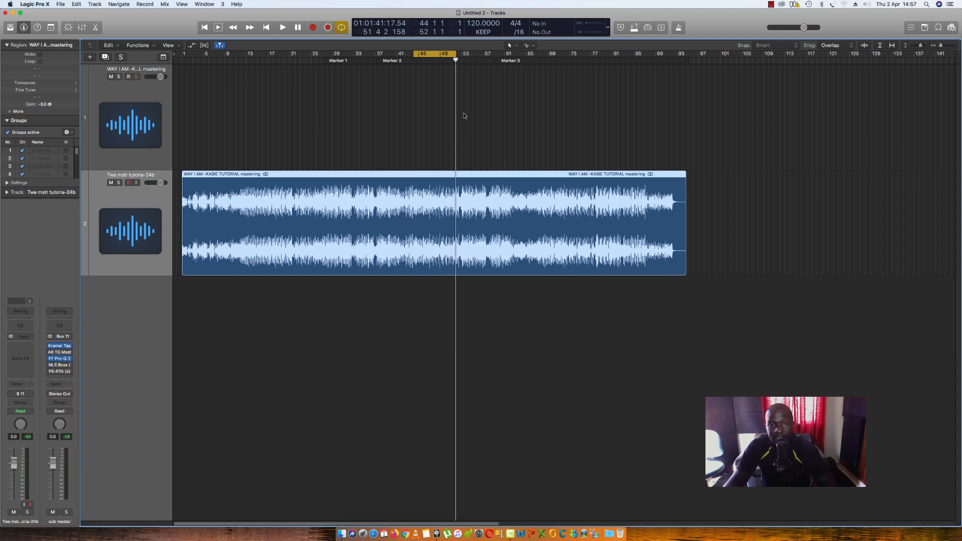
drag(455, 54, 453, 55)
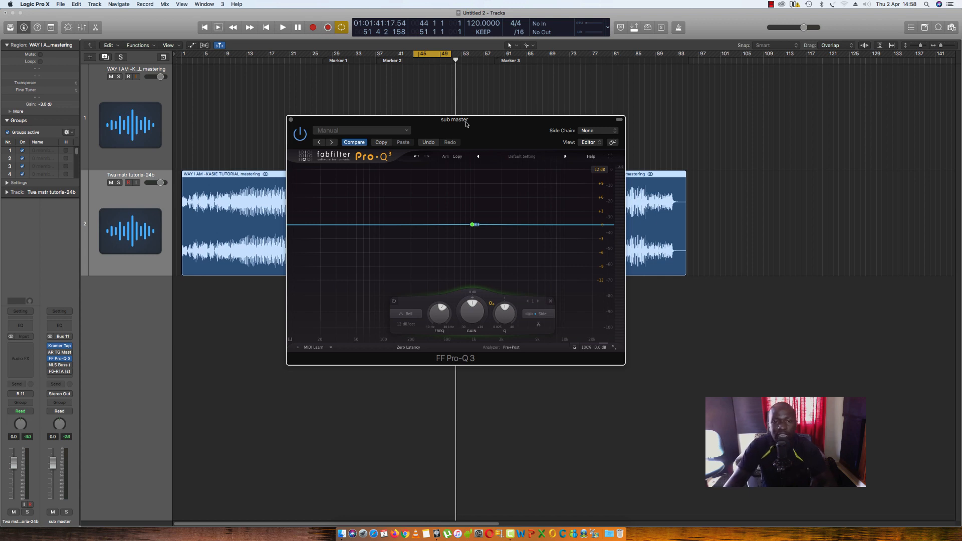
Step: Switch the existing EQ band near 940 Hz to Mid and audition it soloed over the looped section
mouse_move(473, 225)
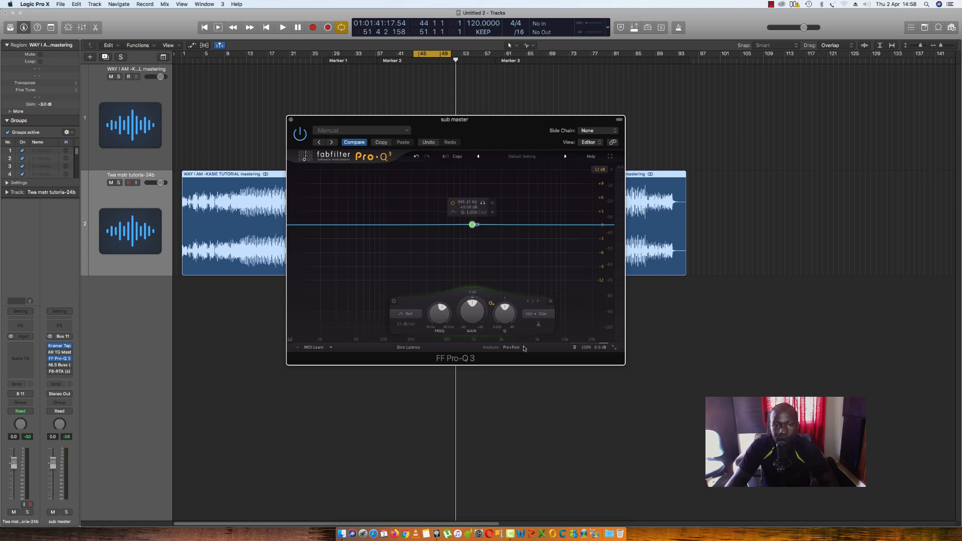
click(542, 315)
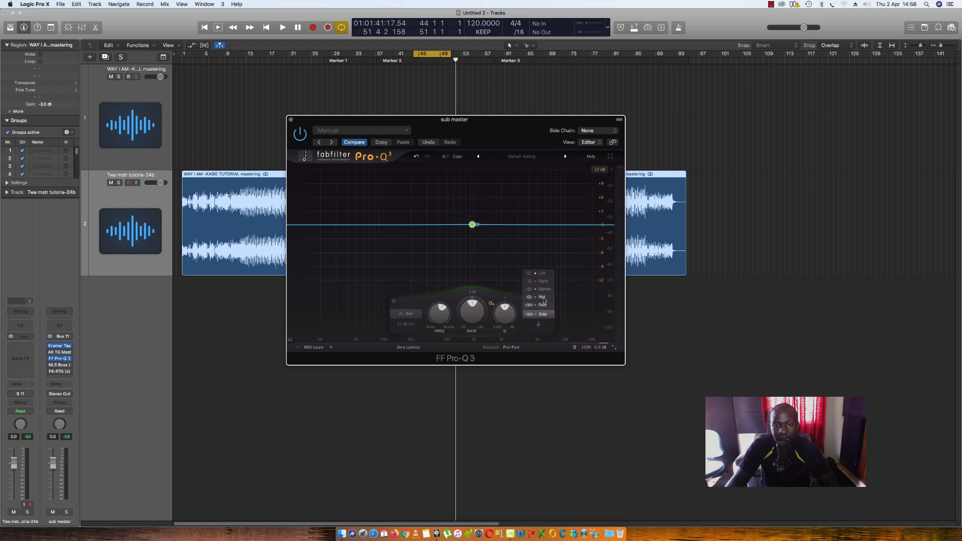
click(542, 297)
mouse_move(473, 226)
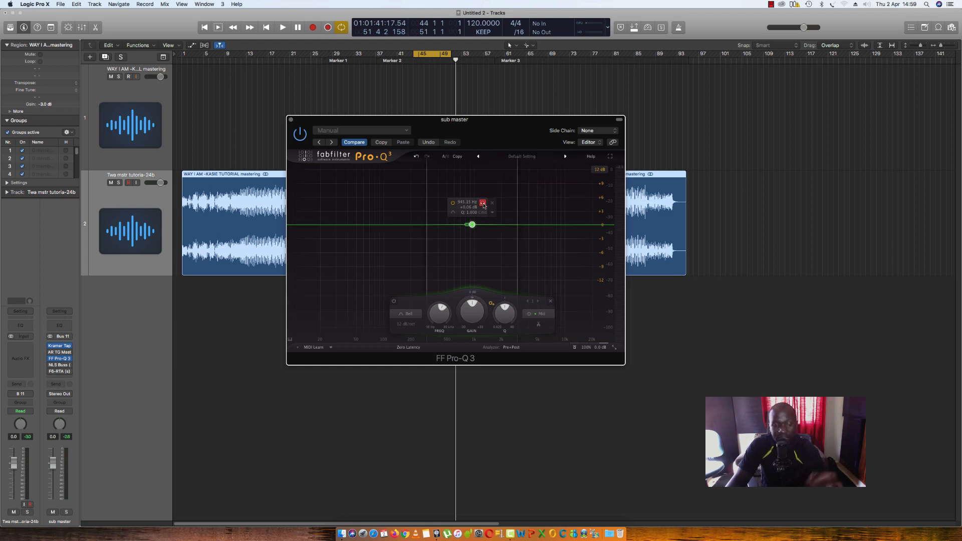
key(space)
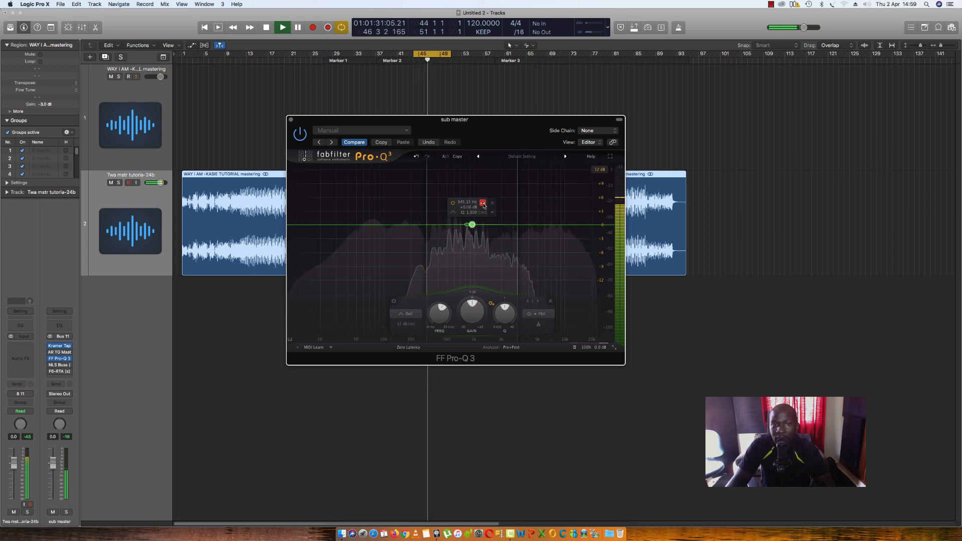
key(space)
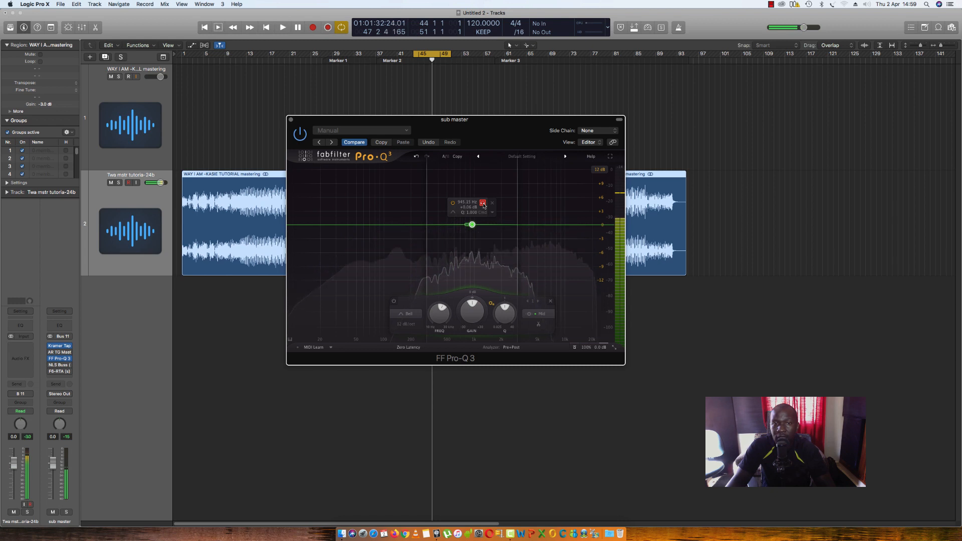
Step: Switch the same EQ band to Side and audition it soloed during playback
click(541, 317)
click(540, 300)
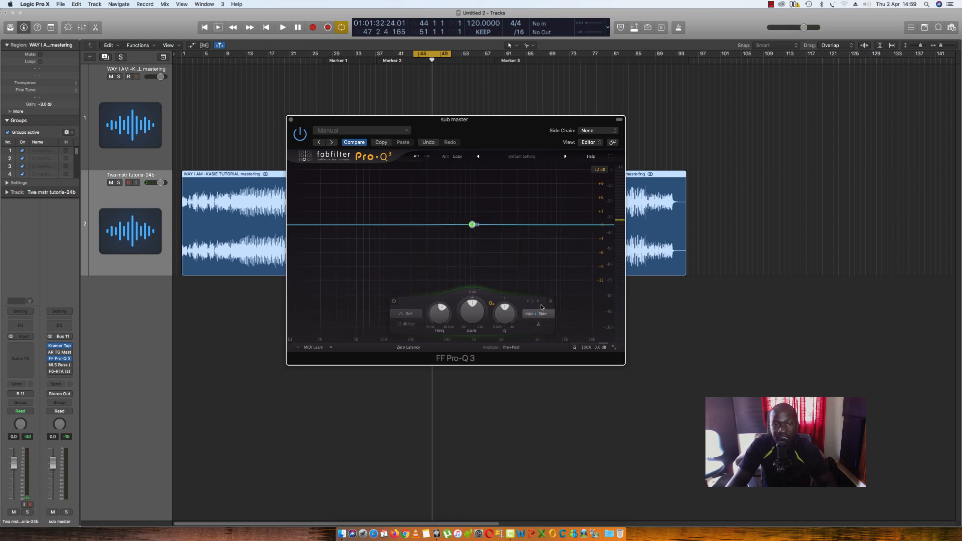
key(space)
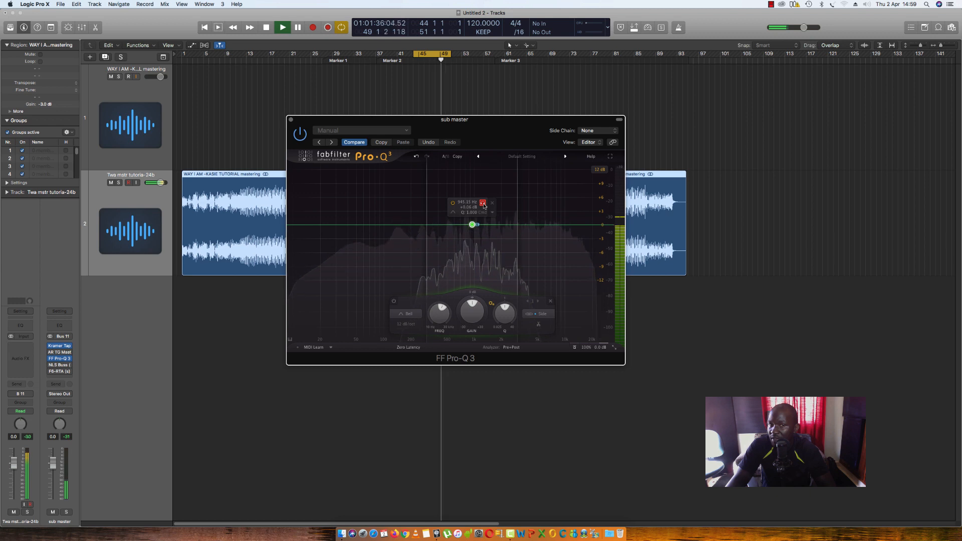
key(space)
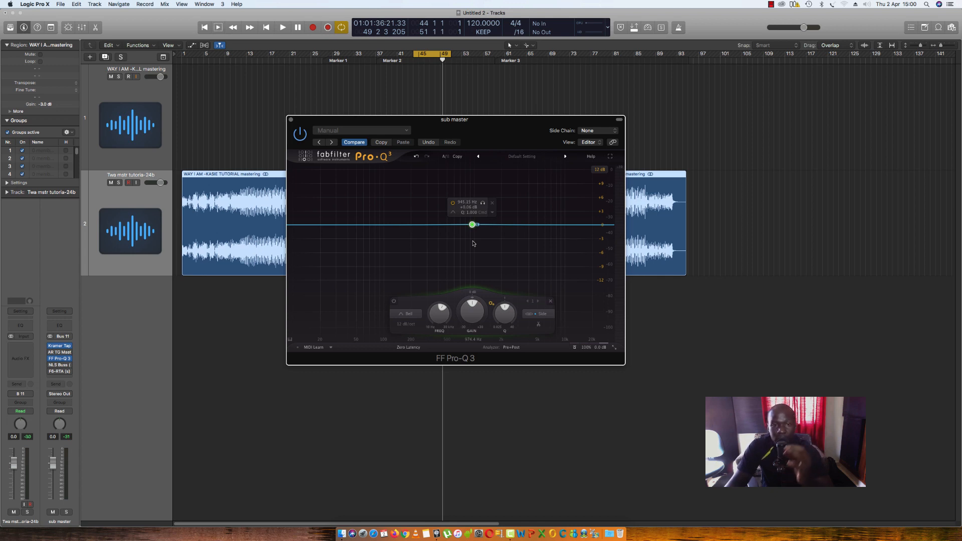
Step: Set the EQ band's stereo placement to Mid
click(493, 214)
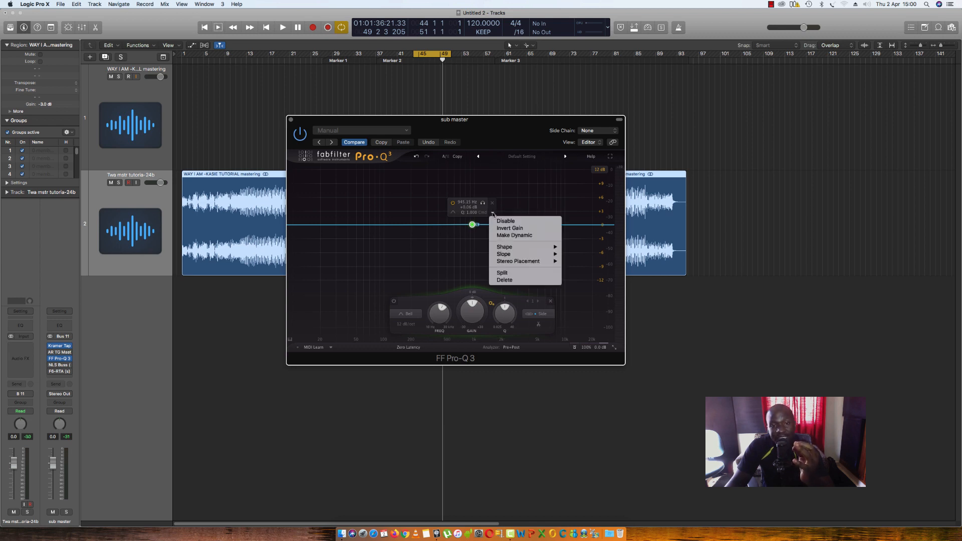
click(471, 259)
click(540, 313)
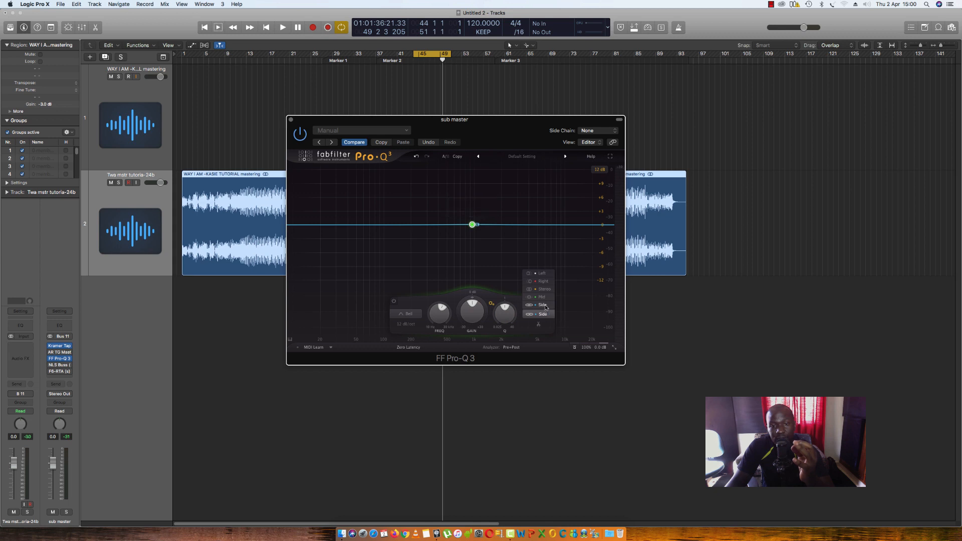
click(545, 297)
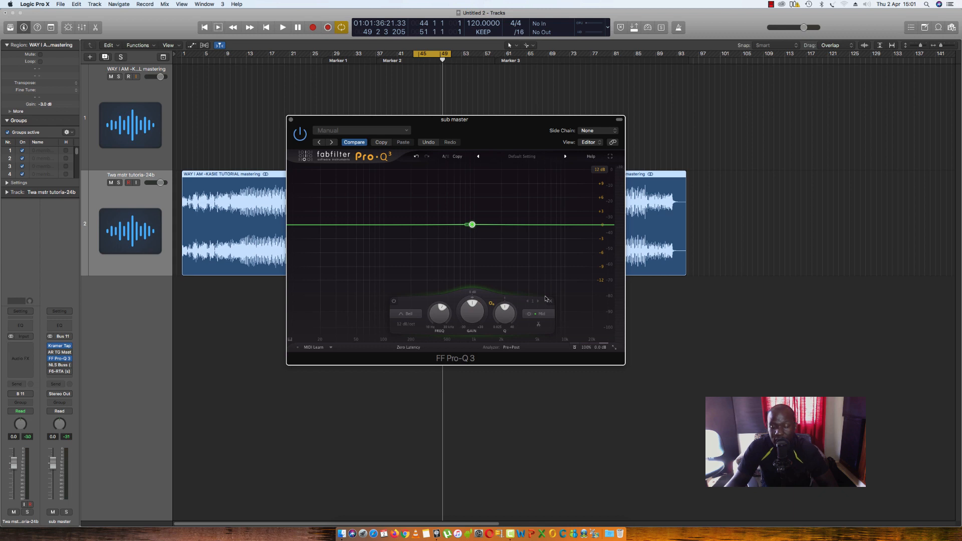
Step: Shape the Mid band into a narrow boost of about +4.1 dB near 862 Hz and audition it soloed
mouse_move(472, 225)
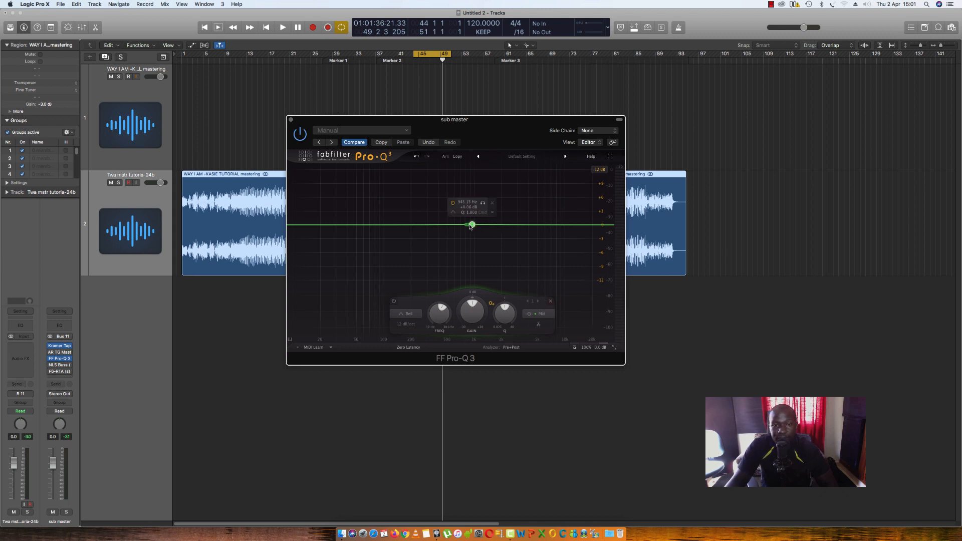
drag(472, 226, 479, 188)
scroll(472, 216, up, 8)
click(484, 185)
key(space)
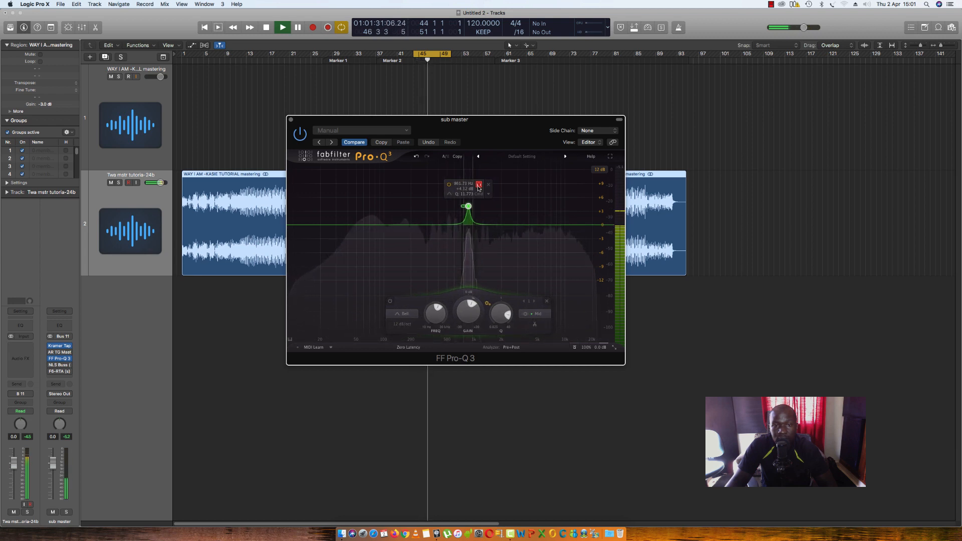
key(space)
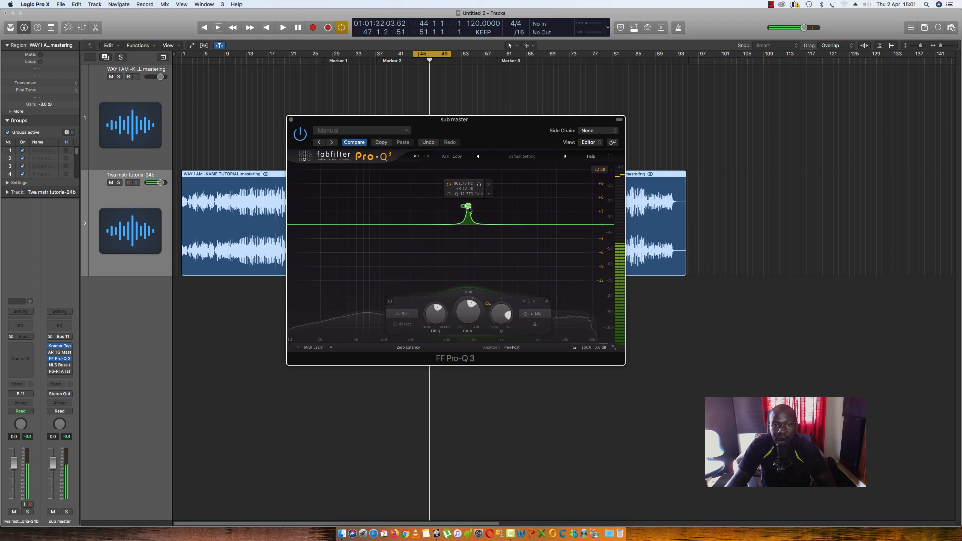
Step: Sweep the soloed narrow Mid boost down to about 840 Hz while the section plays
key(space)
click(479, 184)
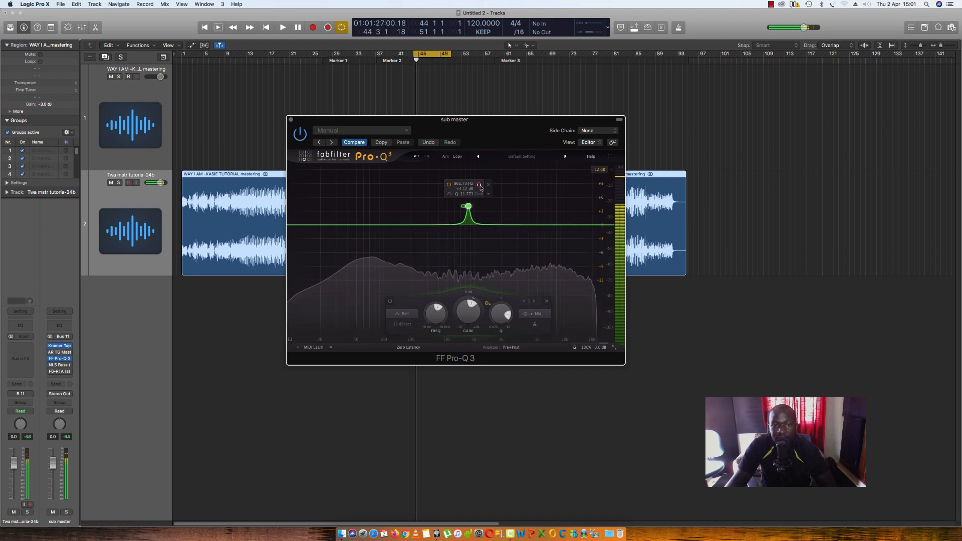
drag(481, 187, 478, 187)
key(space)
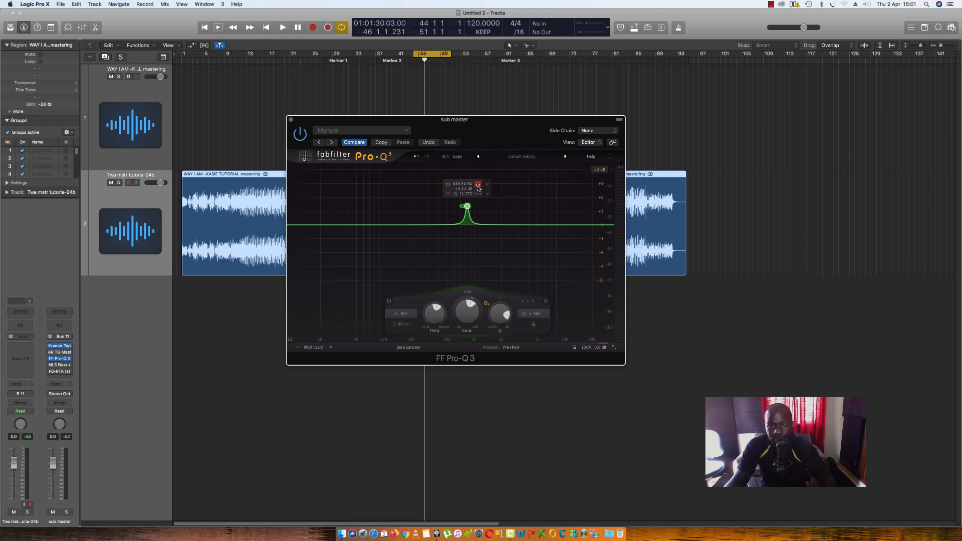
Step: Lower the 840 Hz Mid band's gain to about -1.4 dB and add a second band at about 1.37 kHz
mouse_move(462, 309)
drag(462, 309, 475, 345)
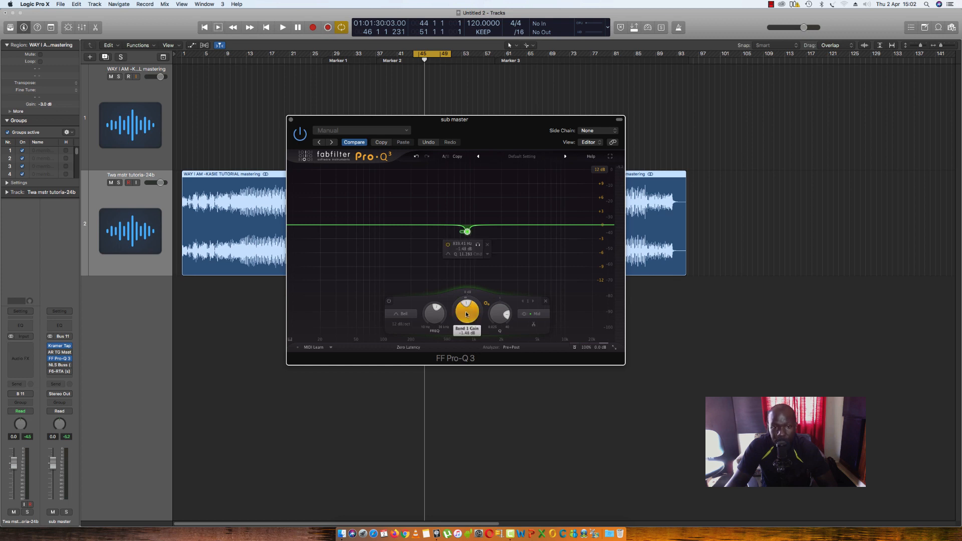
drag(466, 315, 466, 313)
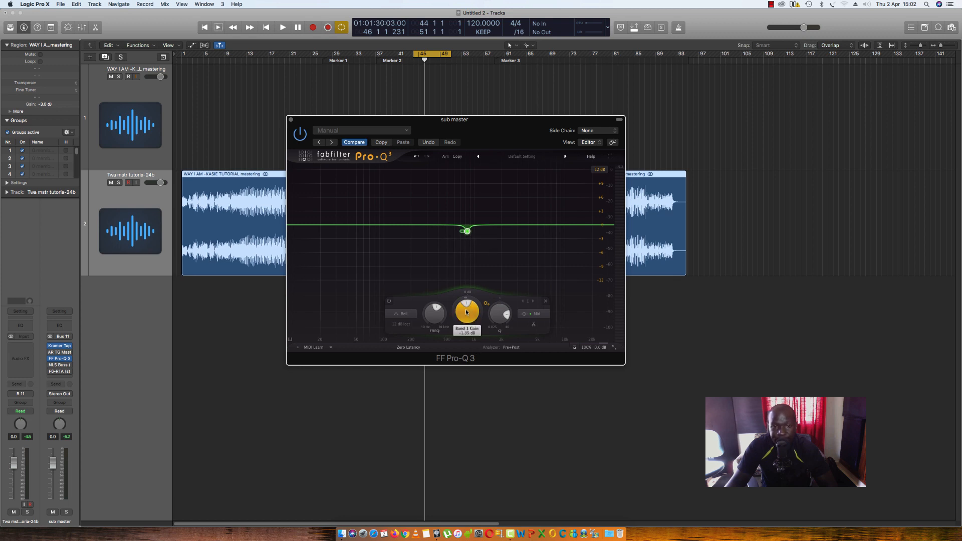
drag(486, 226, 486, 225)
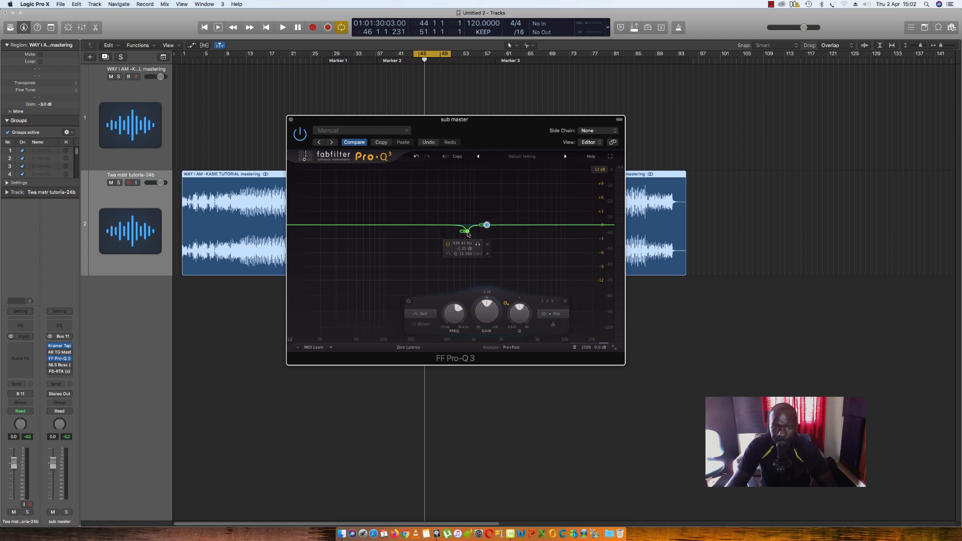
Step: Try the 840 Hz cut in Side placement and audition it soloed during playback
click(468, 232)
key(space)
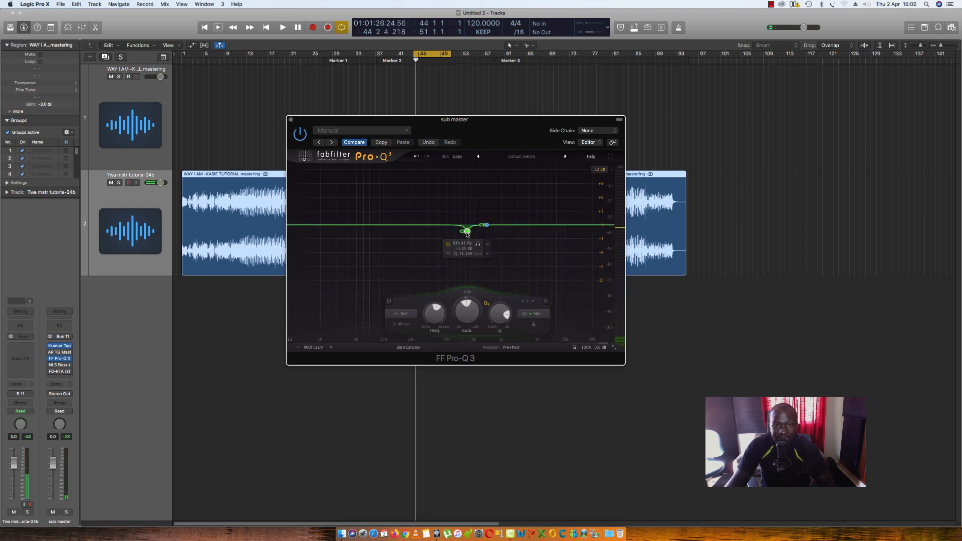
click(534, 314)
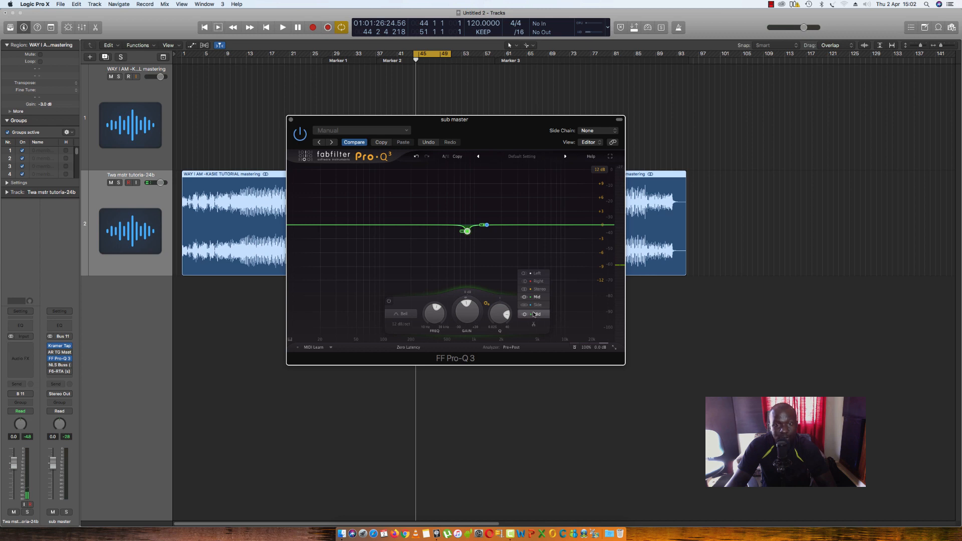
click(535, 305)
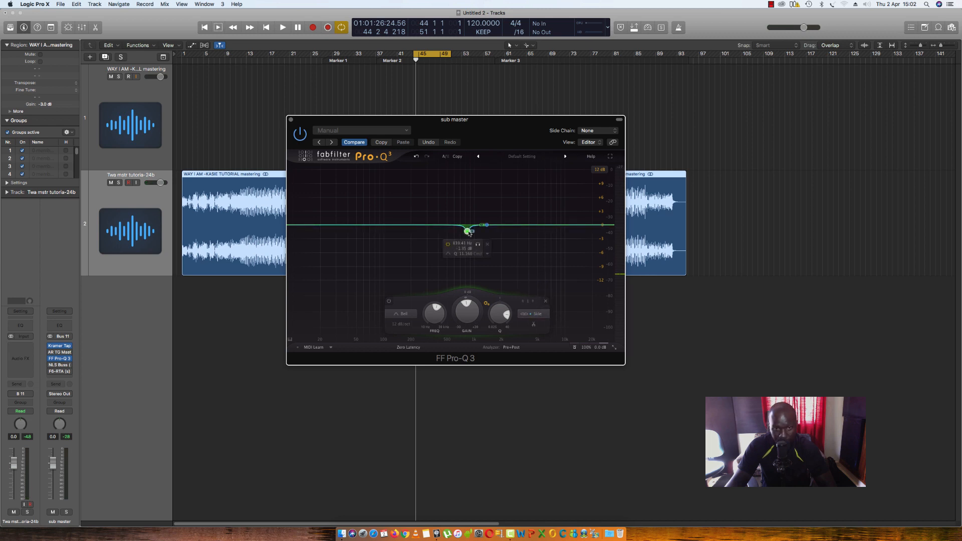
key(space)
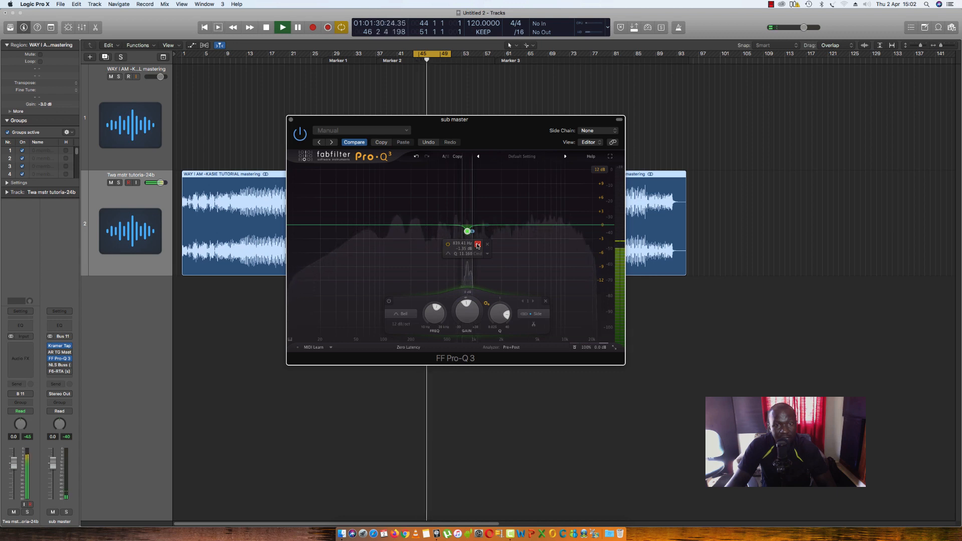
key(space)
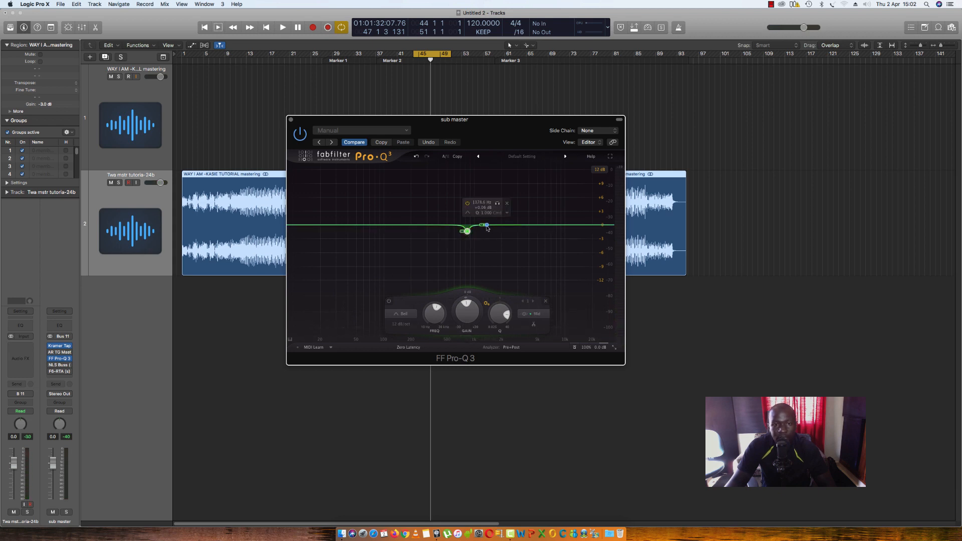
Step: Keep the second band on Mid and shape it into a narrower boost of about +1.7 dB near 1.4 kHz
click(487, 225)
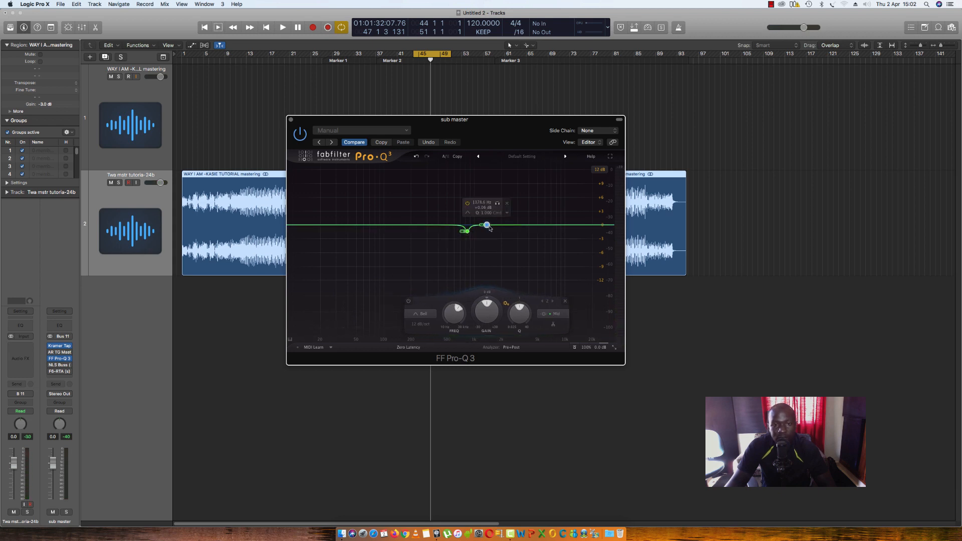
click(549, 314)
click(555, 299)
scroll(488, 221, up, 5)
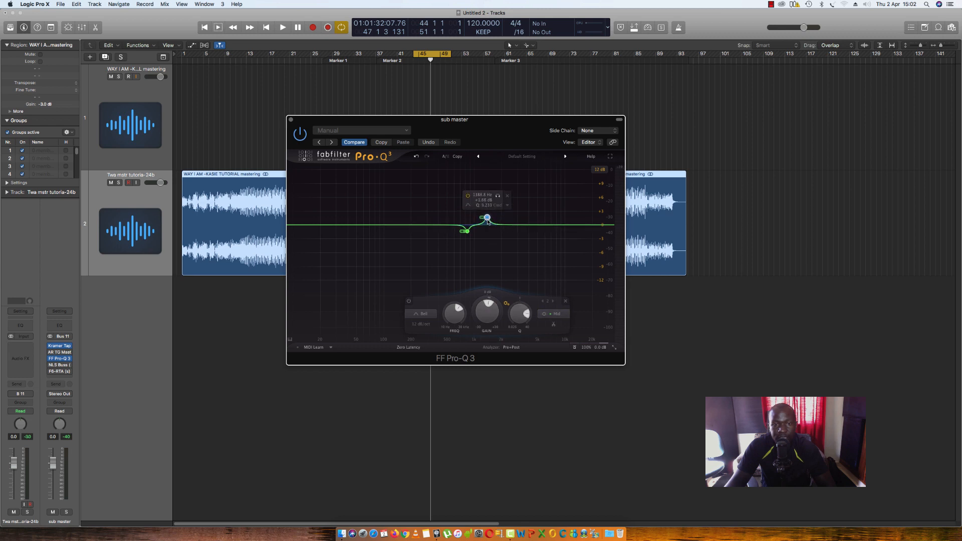
Step: Sweep the soloed second band to about 2.2 kHz during playback and lower its gain to about -1.8 dB
key(space)
drag(488, 219, 515, 198)
click(505, 187)
key(space)
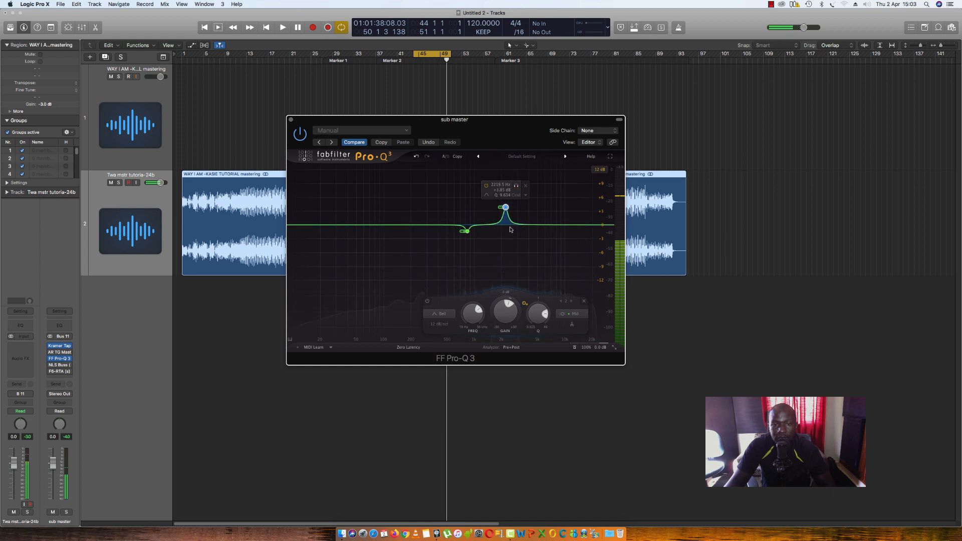
drag(506, 311, 505, 312)
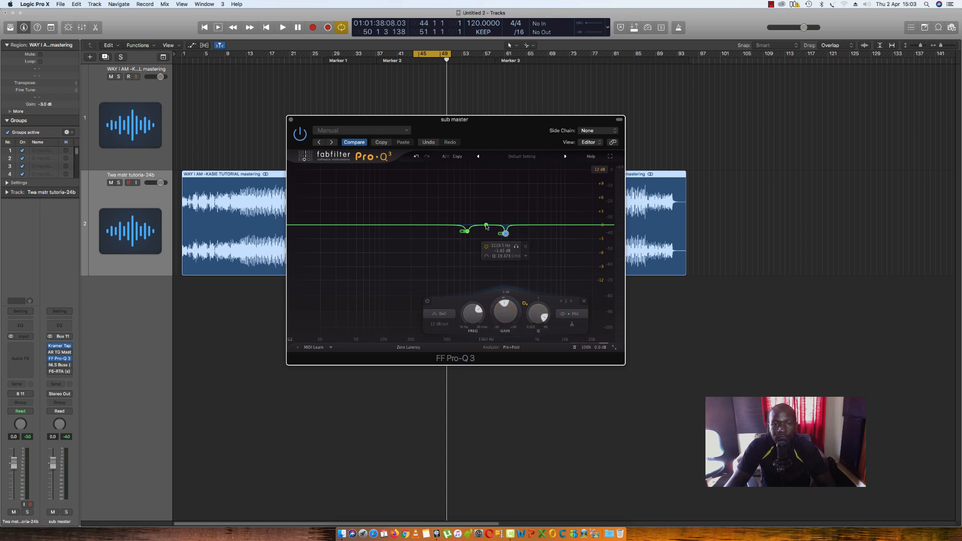
Step: Add a third Mid band between the two cuts and shape it into a narrow boost of about +4.9 dB during playback
drag(486, 227, 485, 222)
key(space)
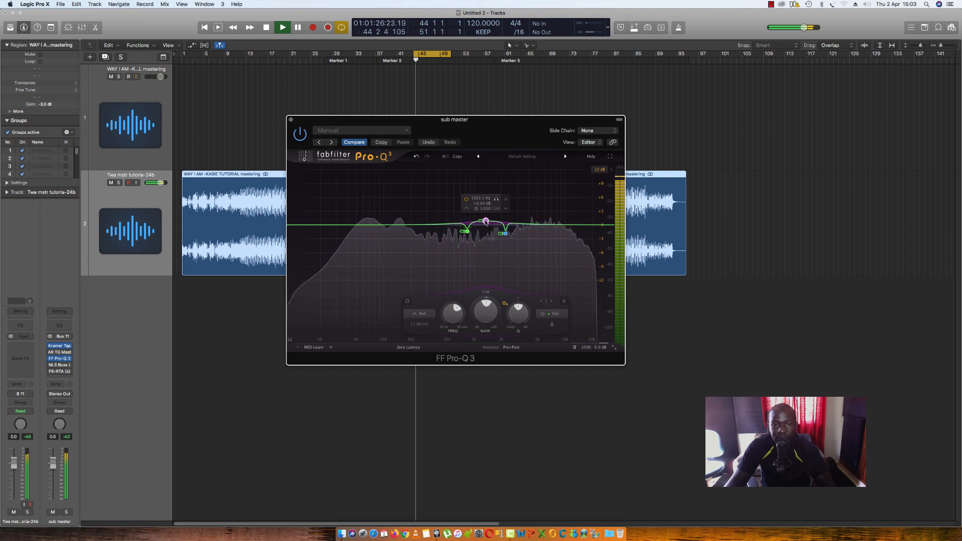
scroll(485, 222, up, 5)
drag(485, 222, 490, 183)
scroll(492, 214, up, 4)
Step: Sweep the soloed third band to about 1.1 kHz and lower its gain to about -0.3 dB
click(493, 181)
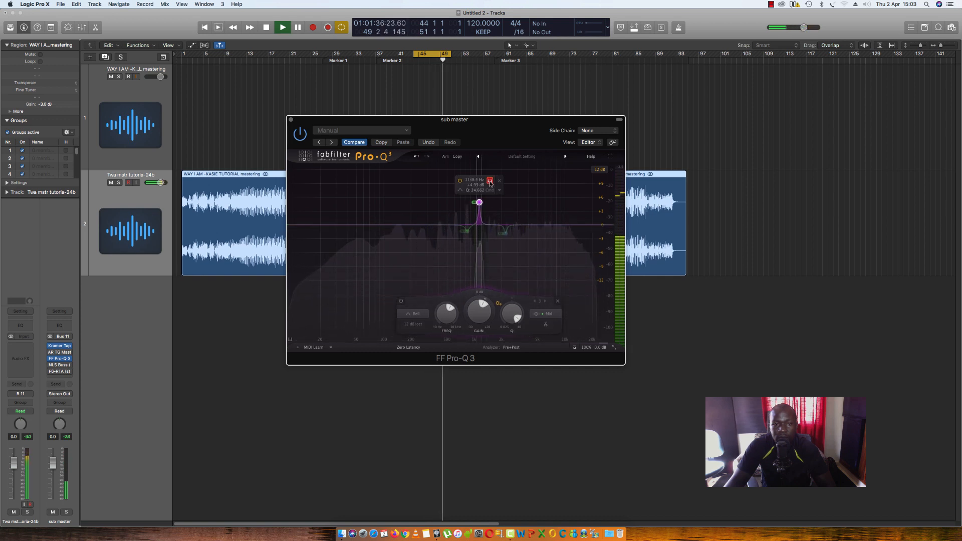
key(space)
drag(481, 303, 480, 308)
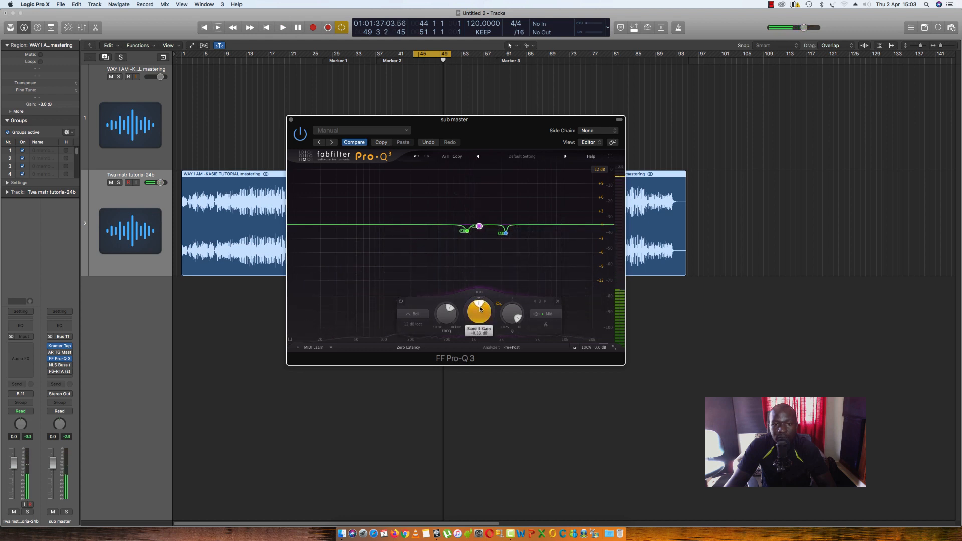
Step: Lower the third band's gain further to about -1.6 dB
scroll(480, 309, down, 3)
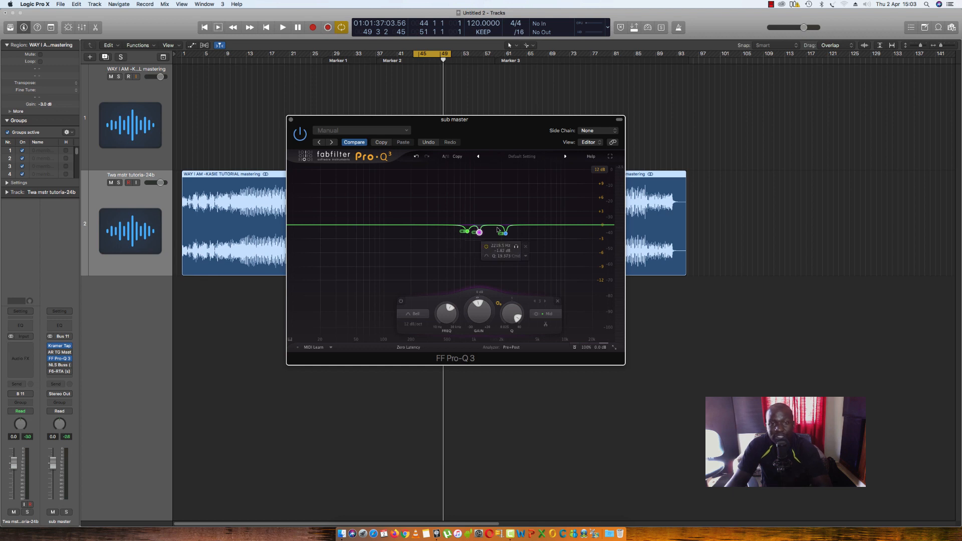
Step: Try a narrow Mid boost near 1.5 kHz between the second and third bands' cuts during playback, and remove it
click(493, 221)
scroll(492, 221, up, 5)
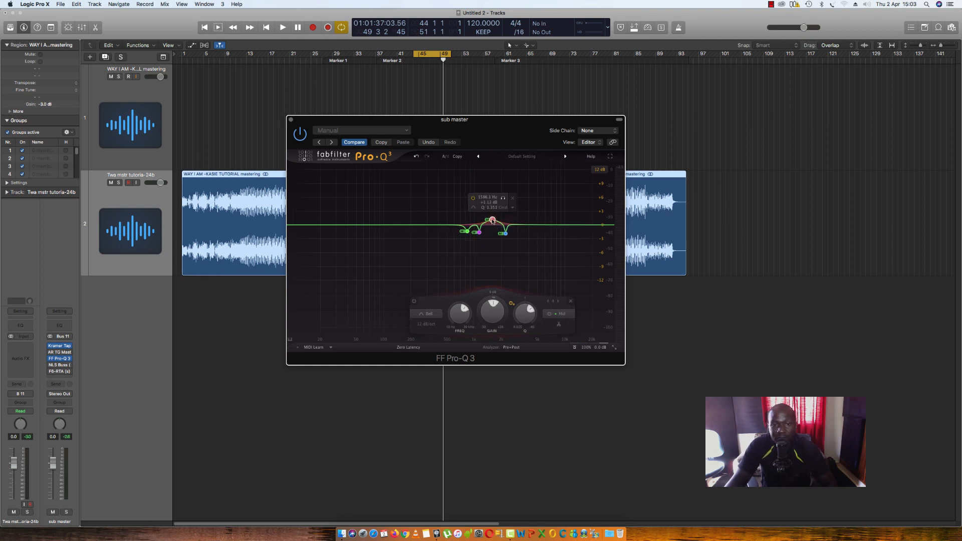
scroll(493, 221, up, 4)
drag(493, 221, 501, 192)
key(space)
click(503, 189)
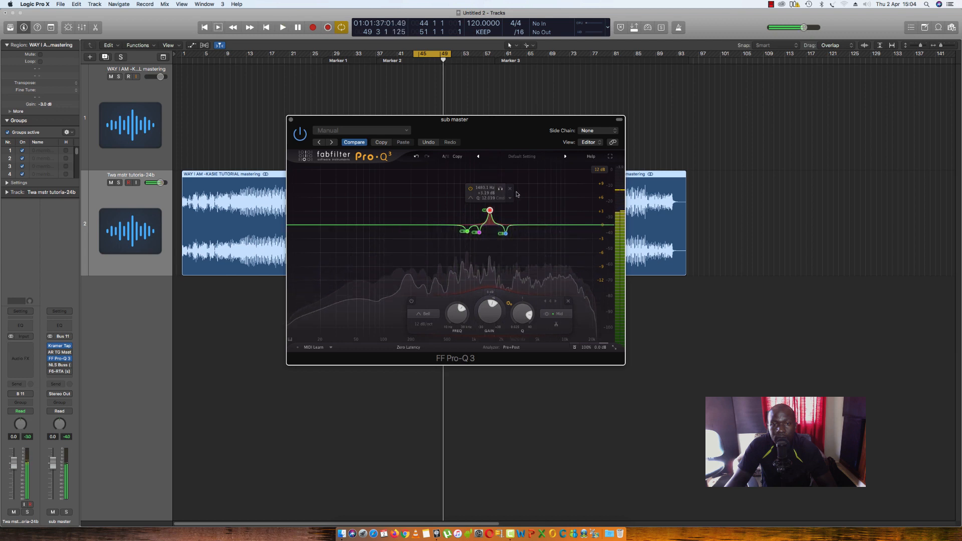
click(510, 189)
Step: Try sweeping a narrow Mid boost above the 2.2 kHz cut during playback, and remove that band
click(535, 225)
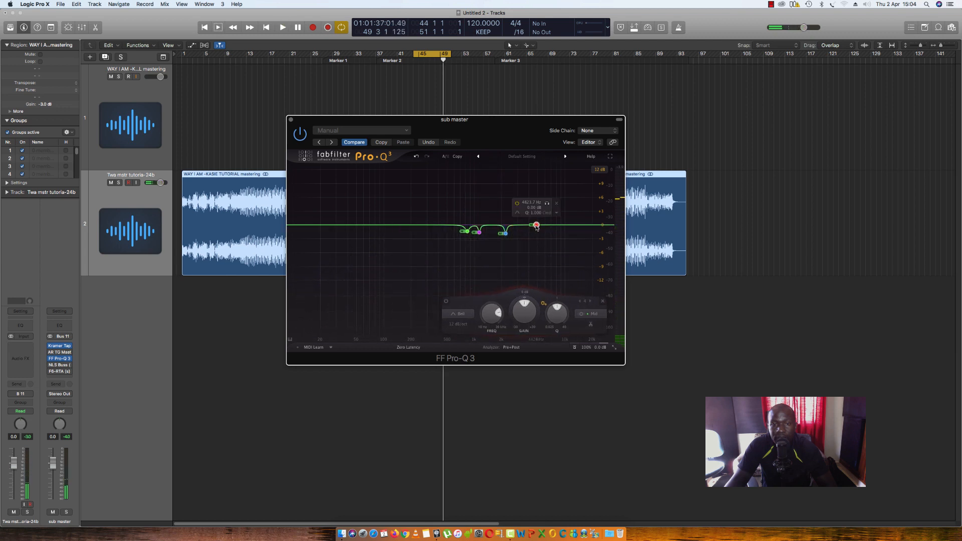
drag(536, 226, 537, 220)
scroll(537, 220, up, 3)
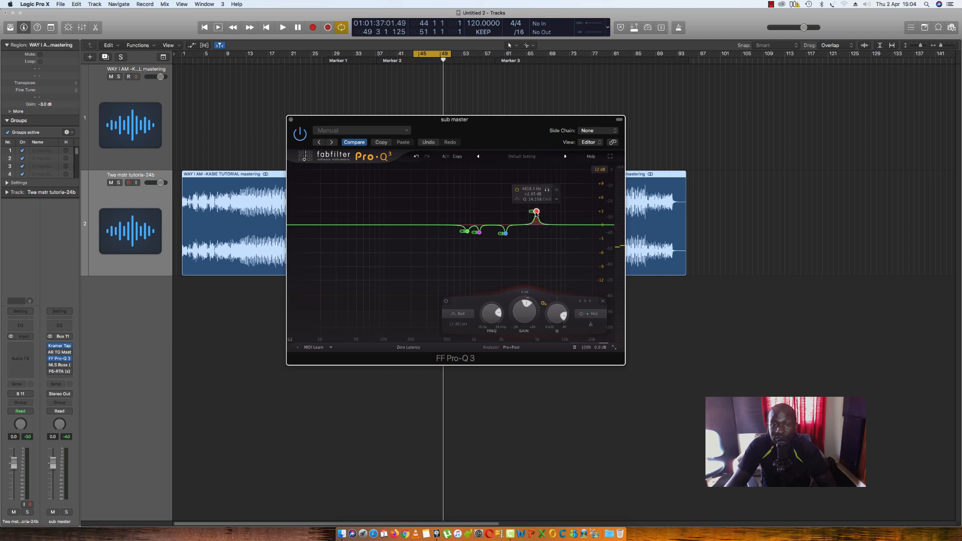
drag(538, 220, 538, 199)
key(space)
click(546, 178)
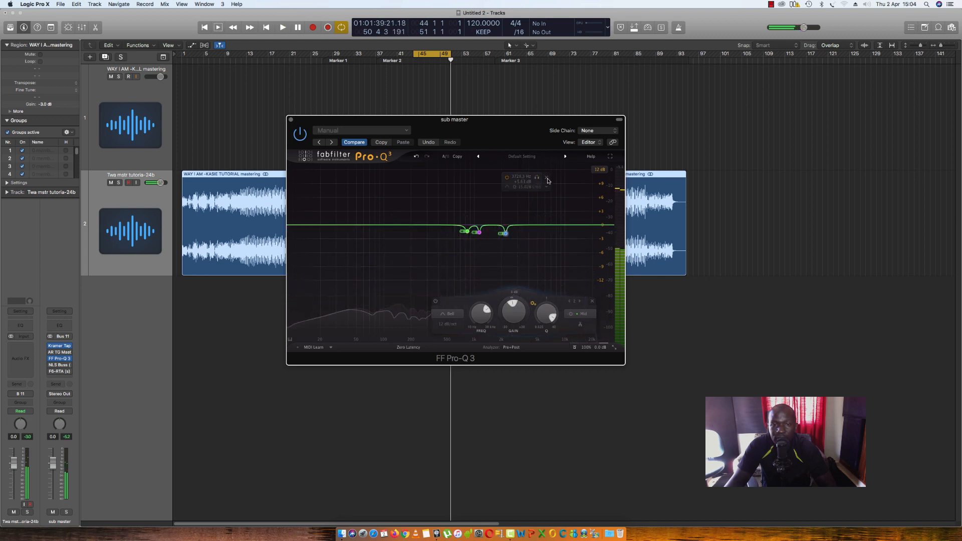
Step: Add a narrow fourth Mid band below the existing cuts, boost it about 6 dB, and sweep it soloed to about 543 Hz during playback
click(437, 222)
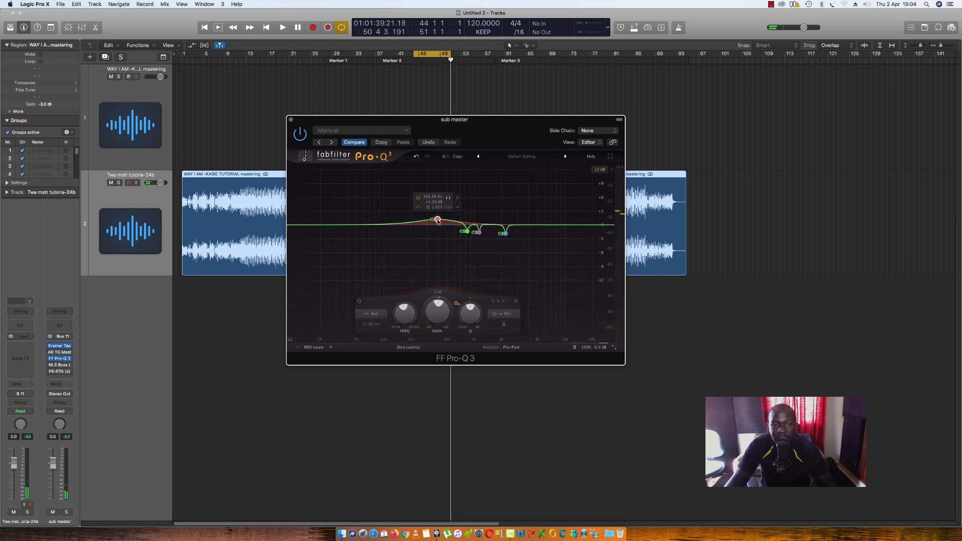
scroll(438, 222, up, 10)
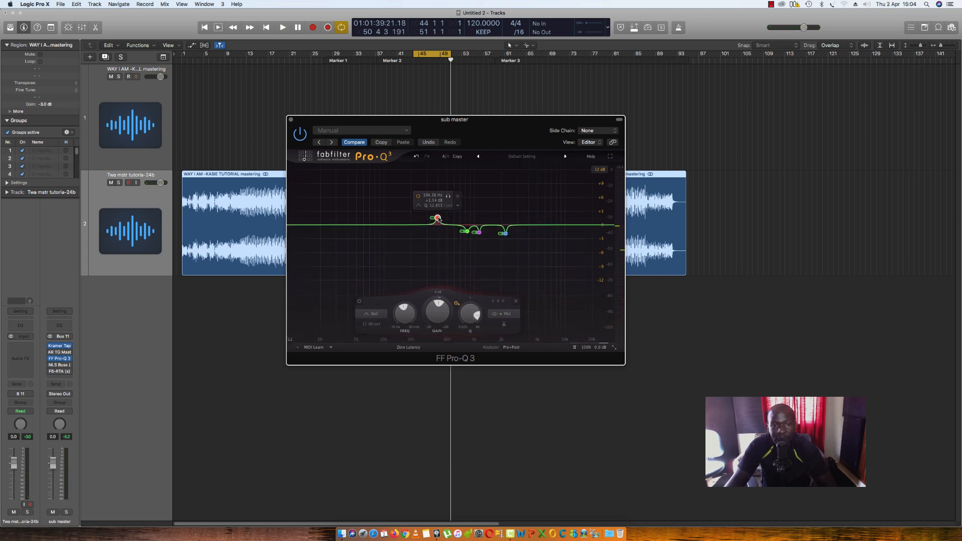
drag(437, 219, 444, 198)
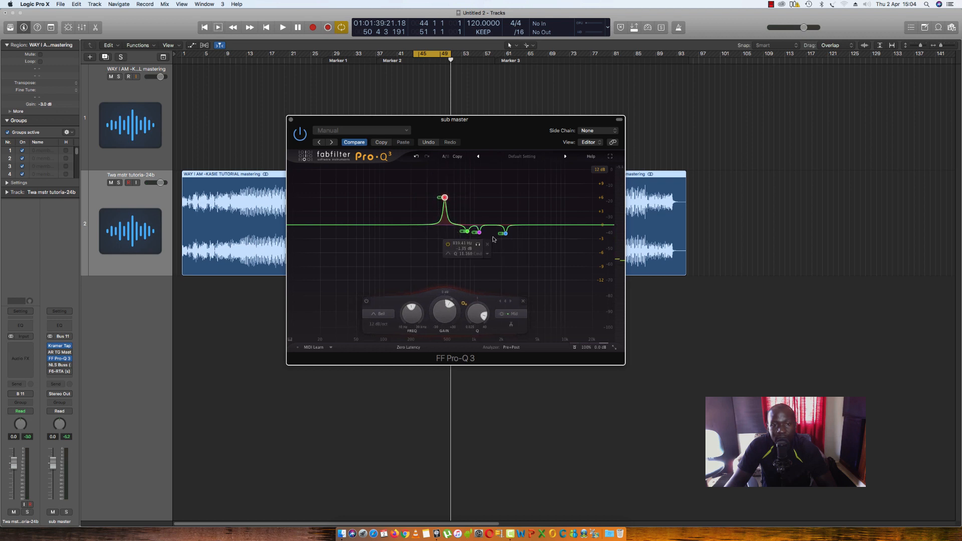
mouse_move(444, 197)
click(455, 175)
key(space)
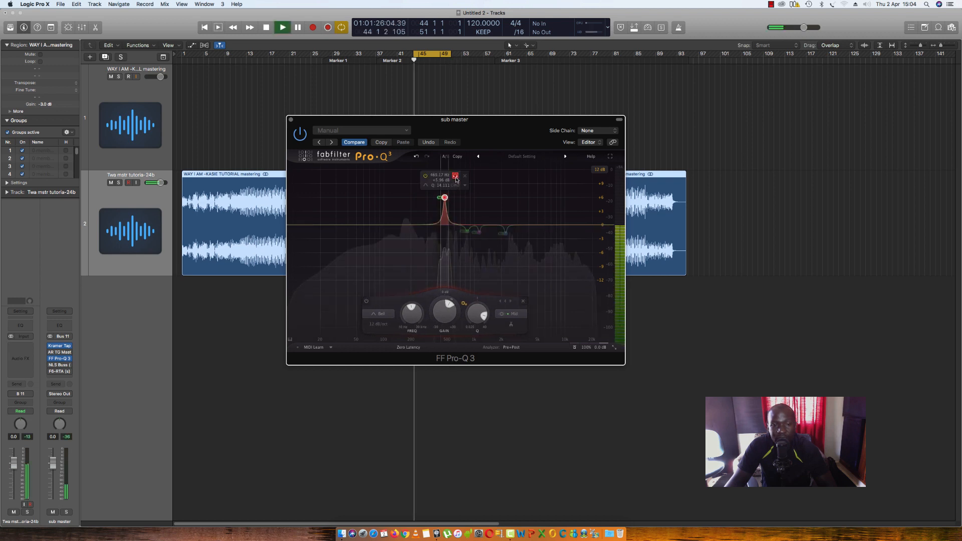
drag(456, 179, 463, 182)
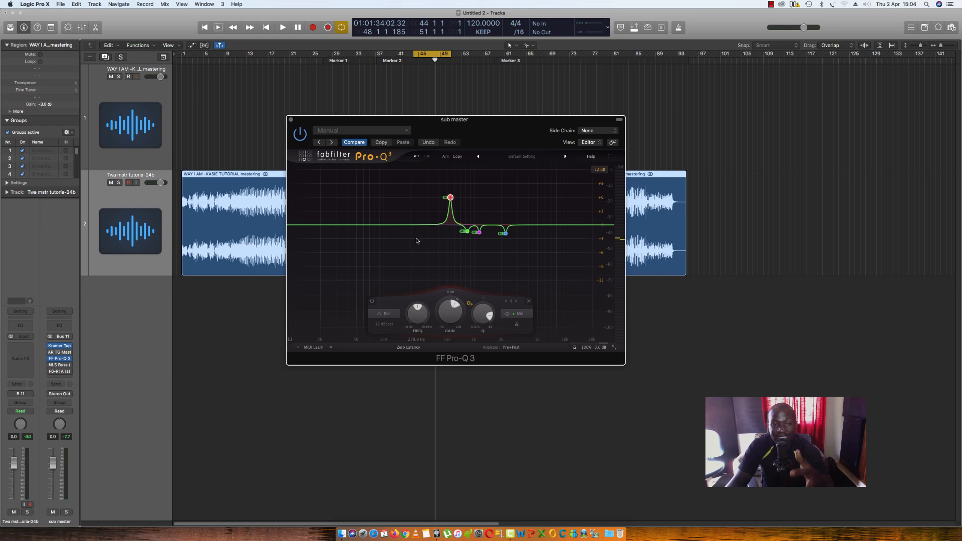
Step: Lower the fourth band's gain to a cut of about -0.9 dB near 543 Hz
mouse_move(453, 315)
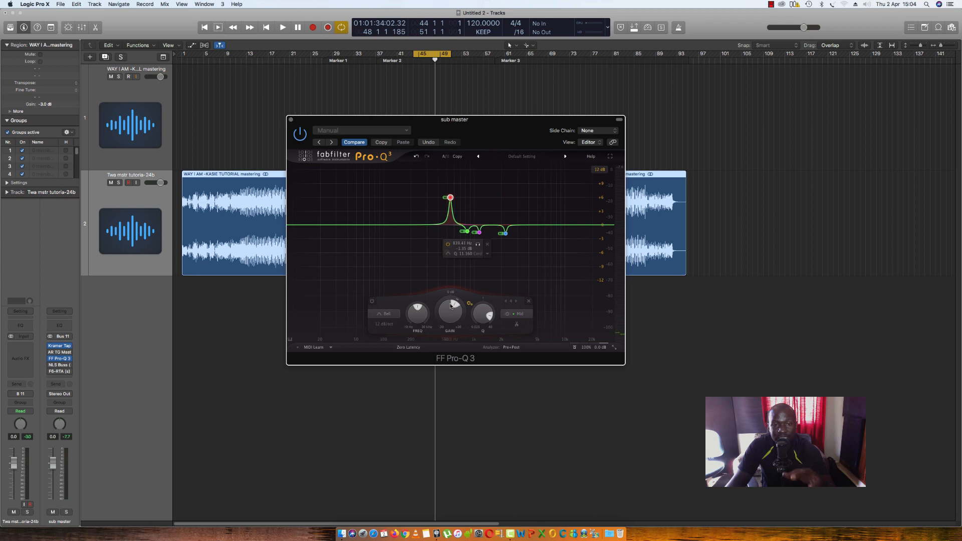
drag(450, 307, 449, 306)
mouse_move(447, 231)
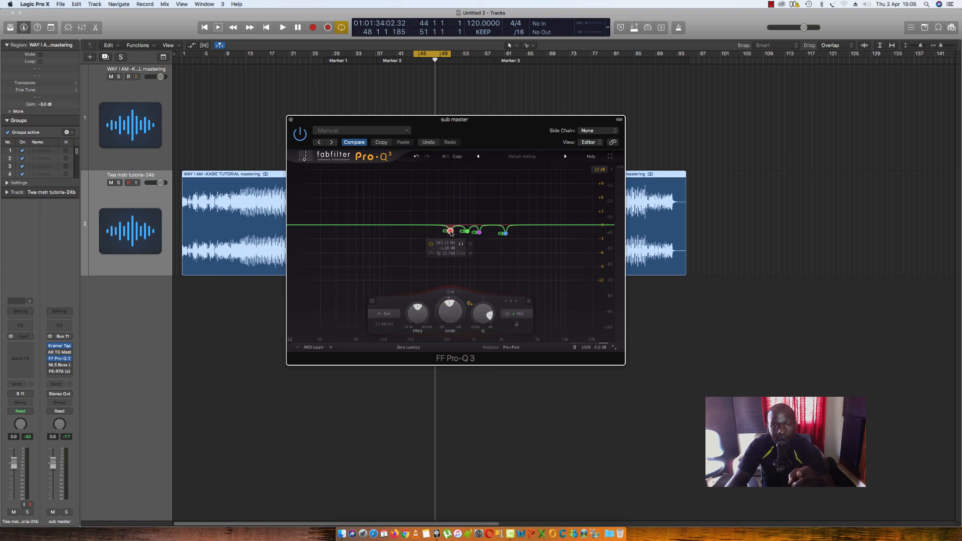
drag(451, 232, 450, 233)
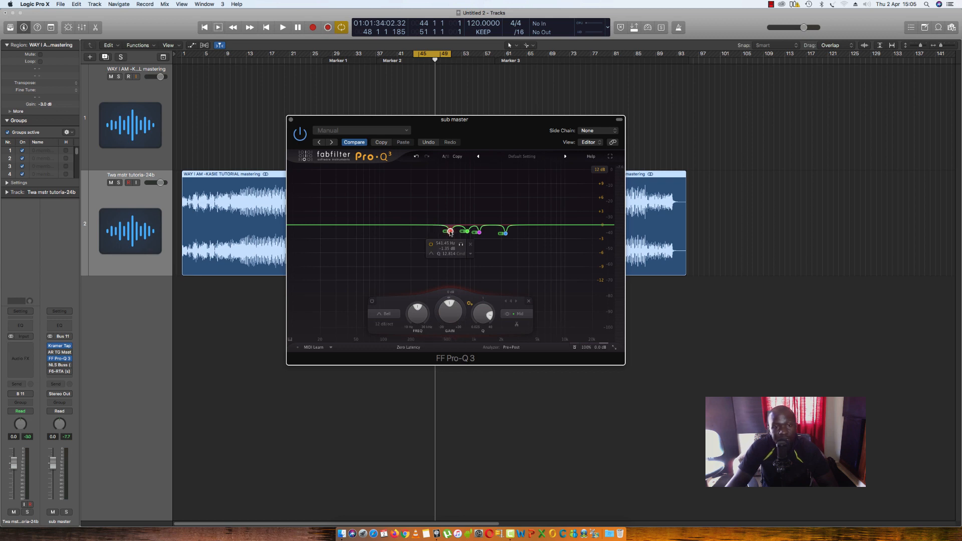
drag(450, 232, 450, 230)
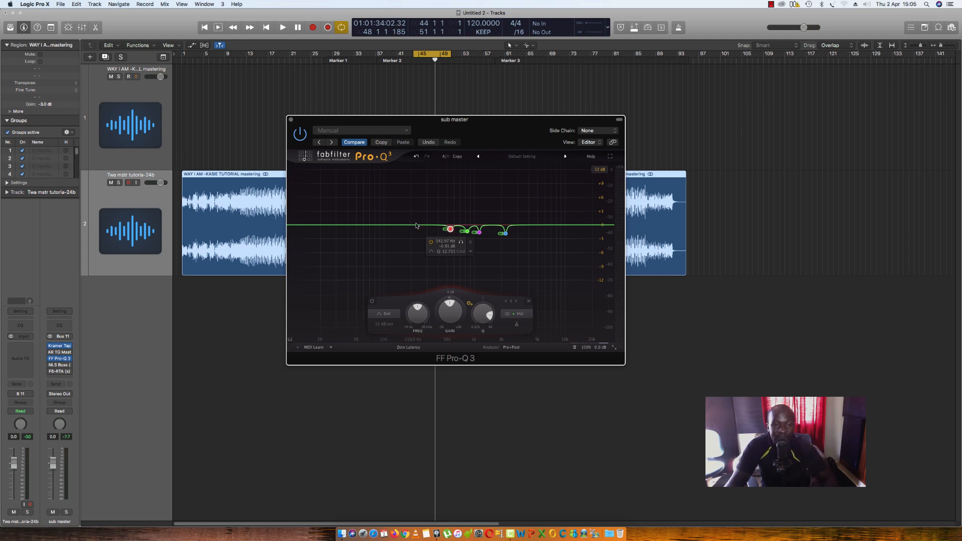
Step: Compare the song with the equalizer bypassed and active during looped playback
click(506, 234)
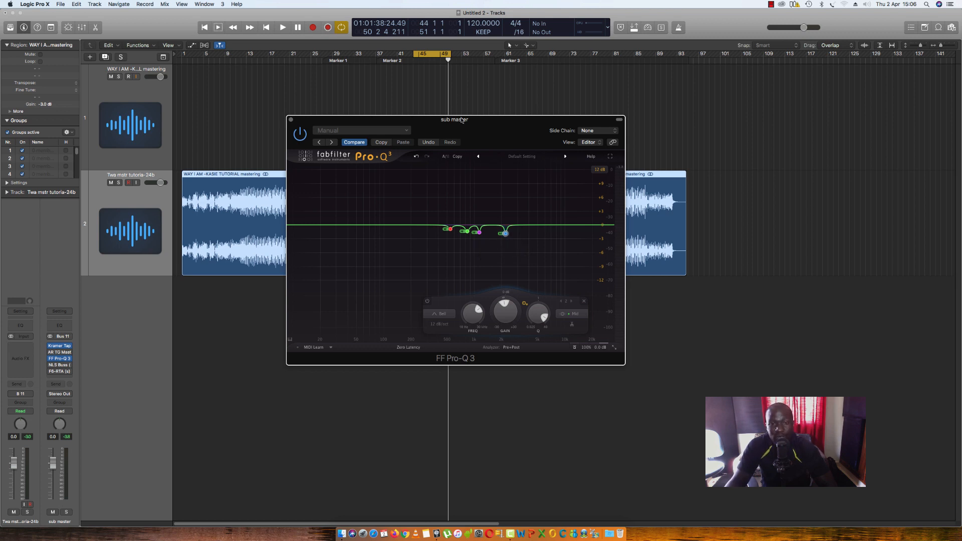
key(space)
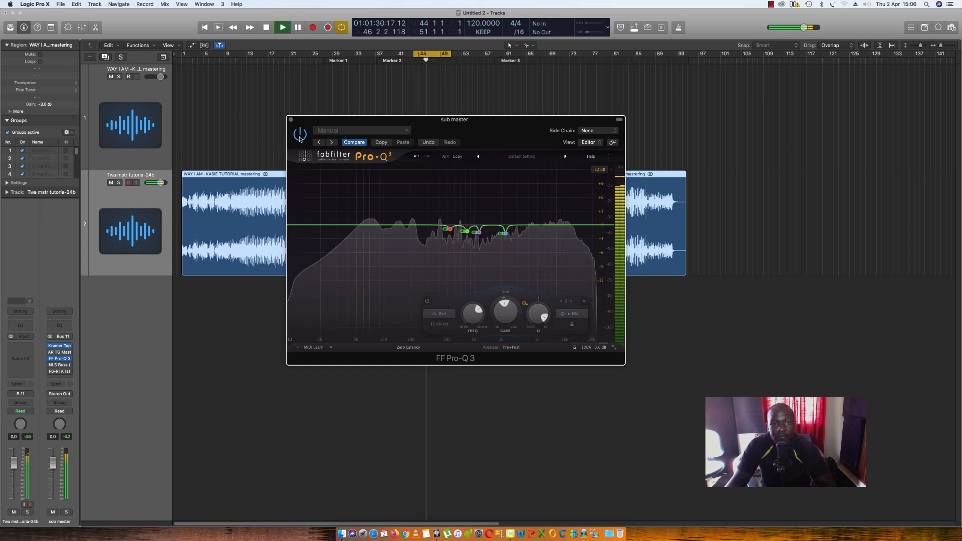
click(300, 140)
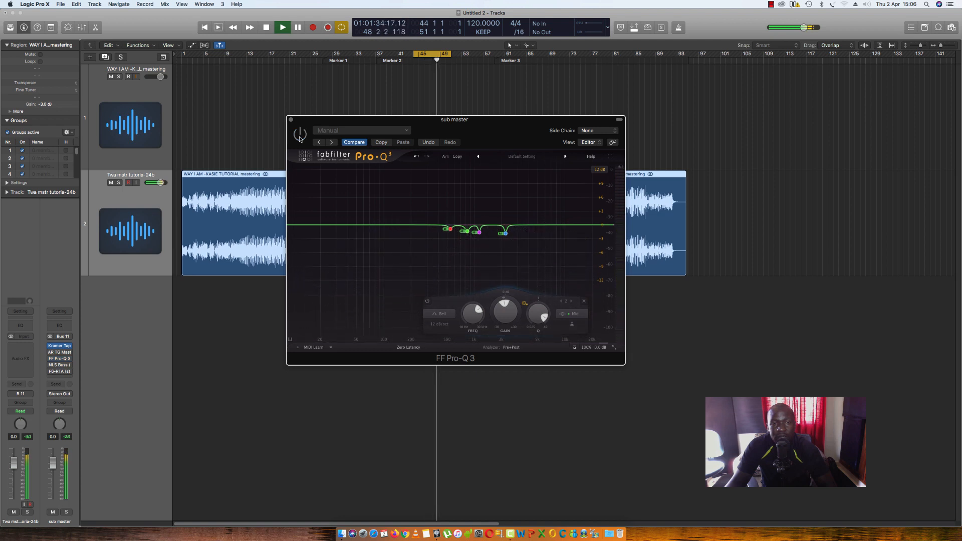
click(300, 135)
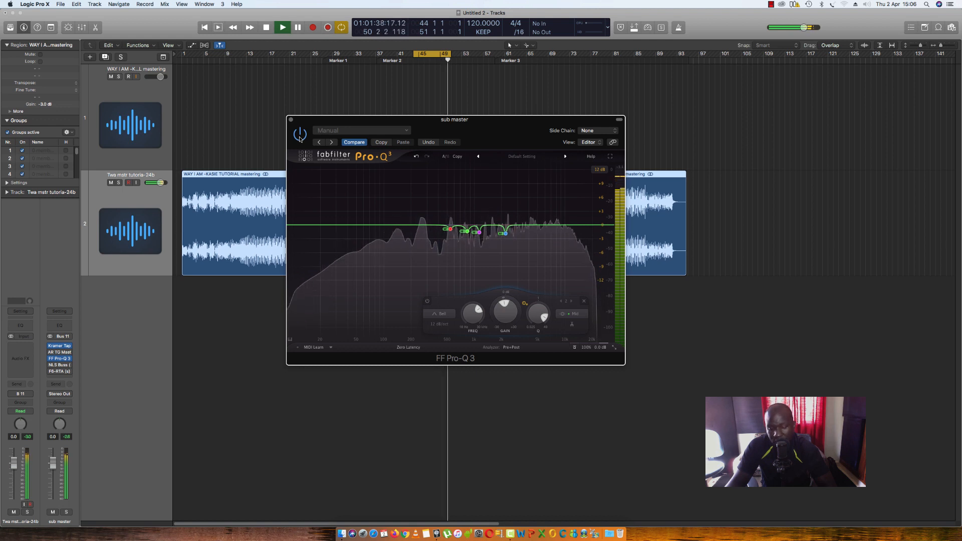
click(300, 135)
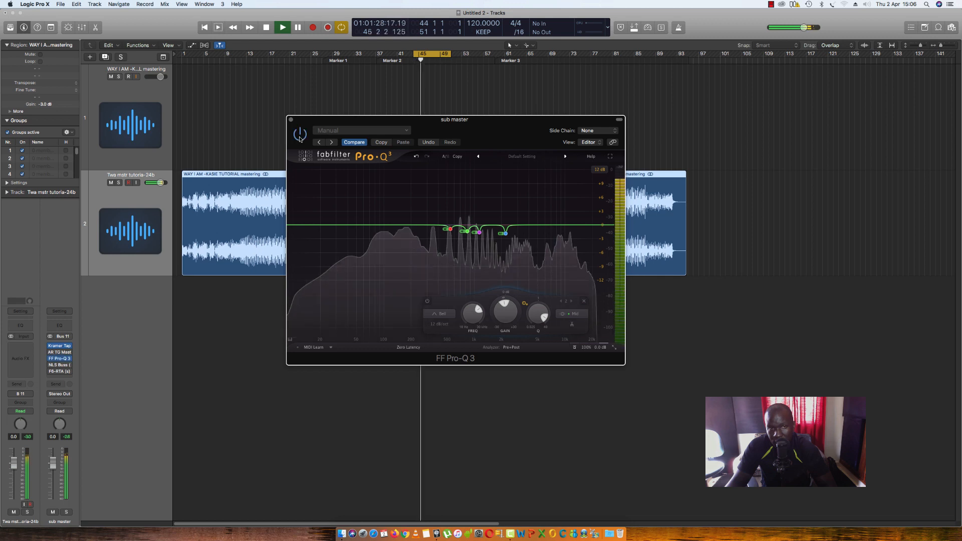
click(300, 136)
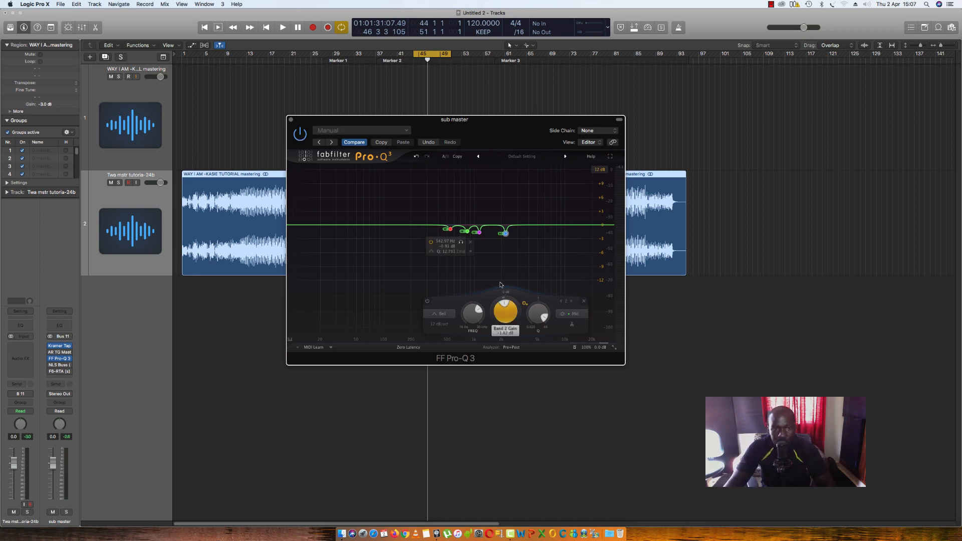
Step: Examine the frequency, gain and Q of each of the four Mid cuts from lowest to highest
click(451, 230)
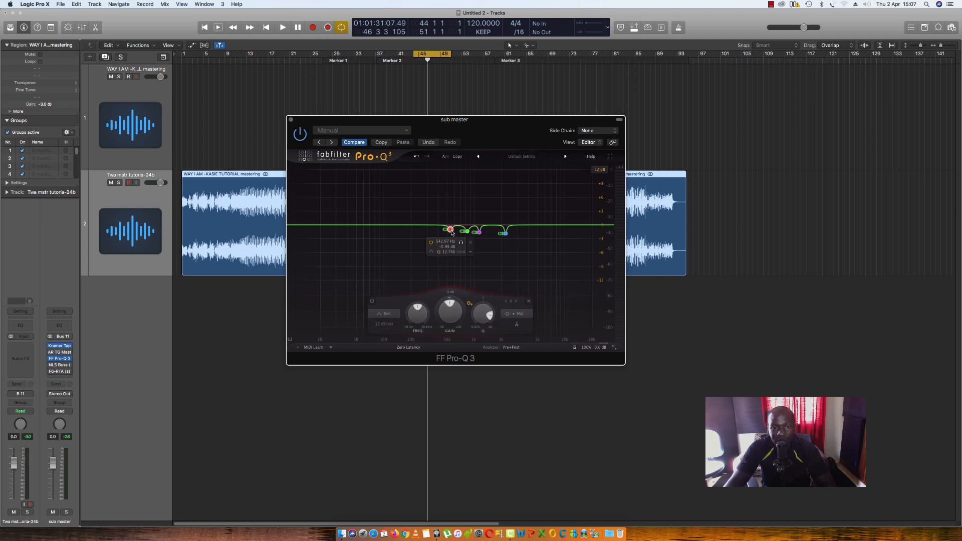
mouse_move(468, 231)
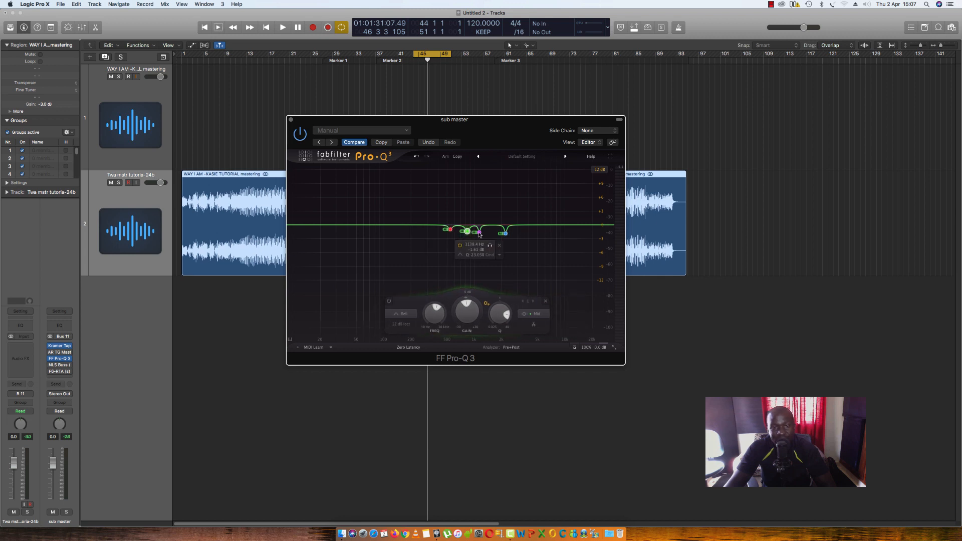
click(479, 233)
click(504, 233)
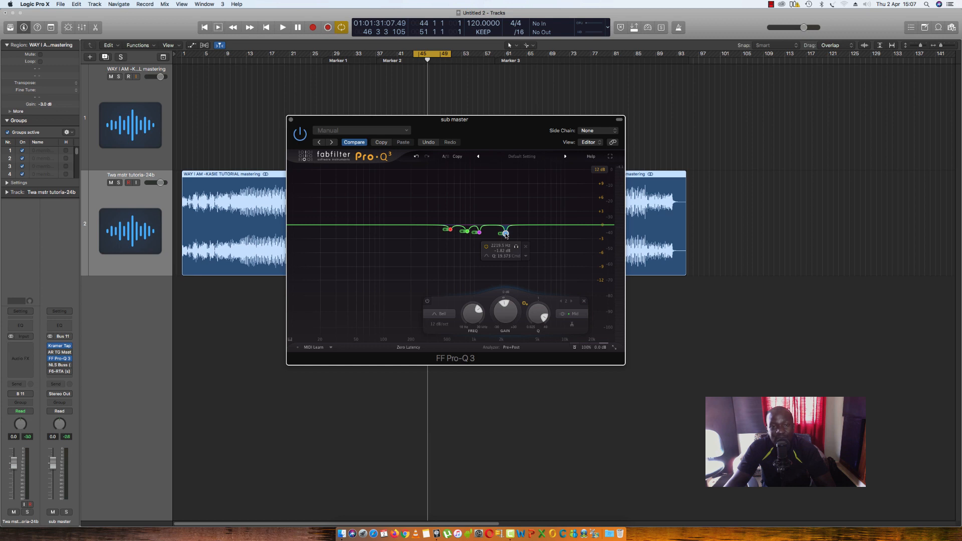
Step: Try a deep cut of about -14.5 dB on the second band, and bring it back to a shallow one
drag(506, 234, 511, 287)
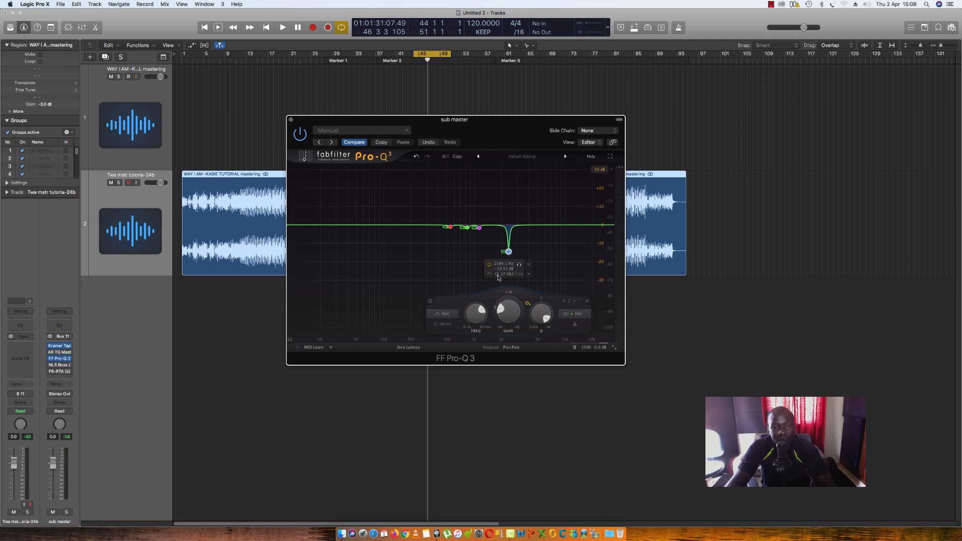
drag(508, 252, 509, 230)
Step: Set the equalizer's display range to 6 dB and reduce the second band's cut to about -1.1 dB near 2.4 kHz
click(600, 172)
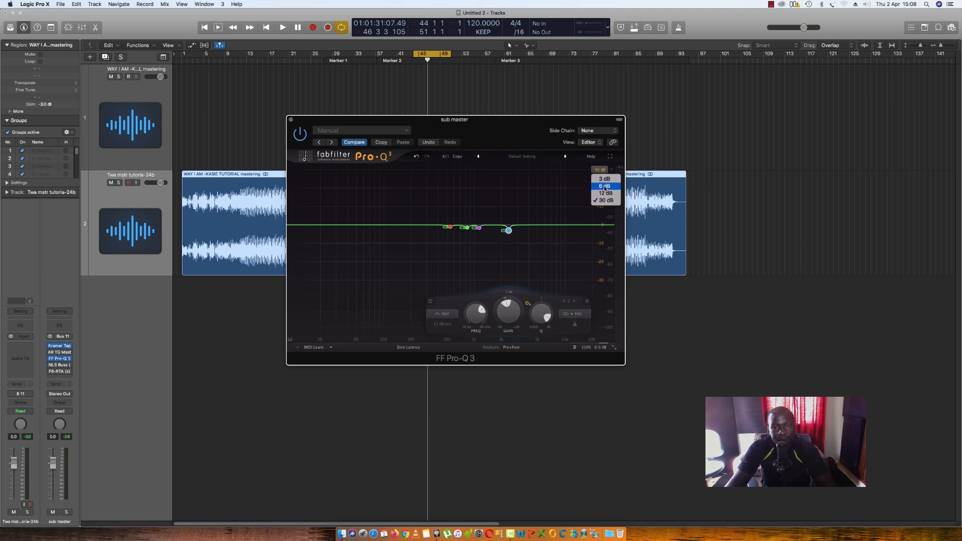
click(600, 183)
drag(508, 253, 508, 236)
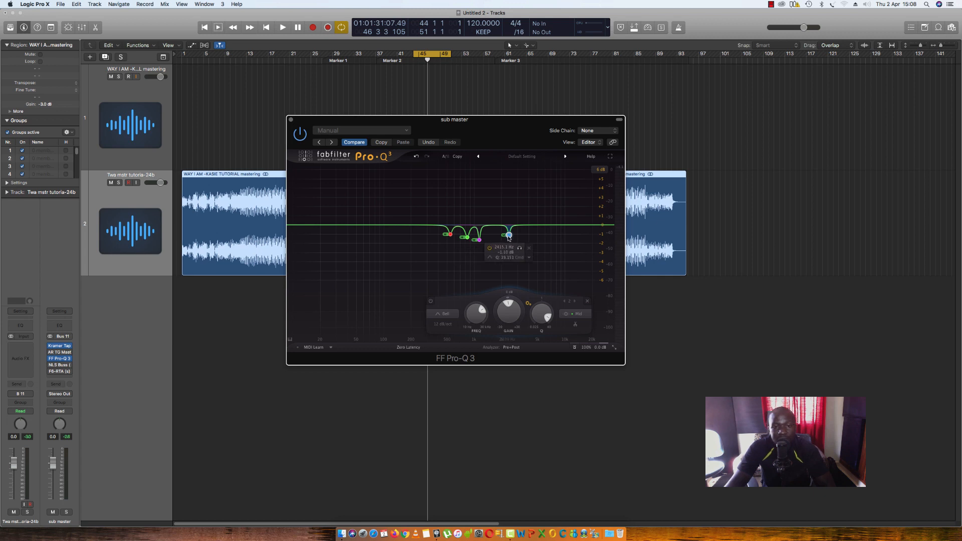
drag(508, 236, 509, 240)
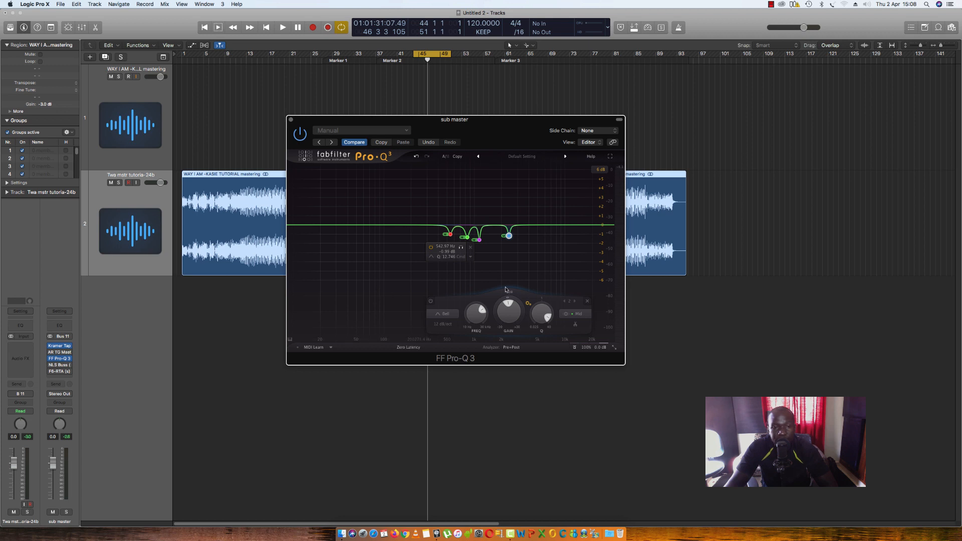
Step: Select the fourth band's cut near 543 Hz and reposition the equalizer window over the tracks
click(450, 235)
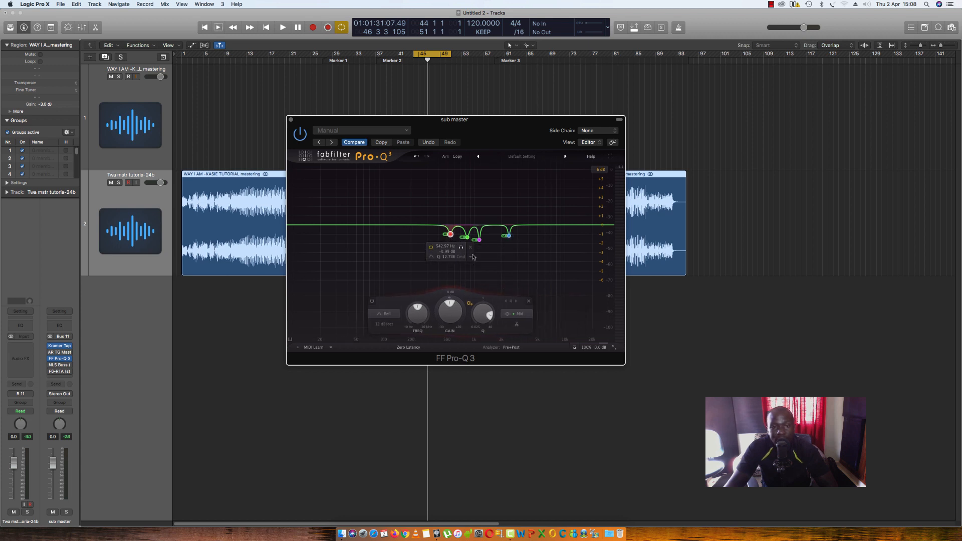
drag(475, 129, 455, 123)
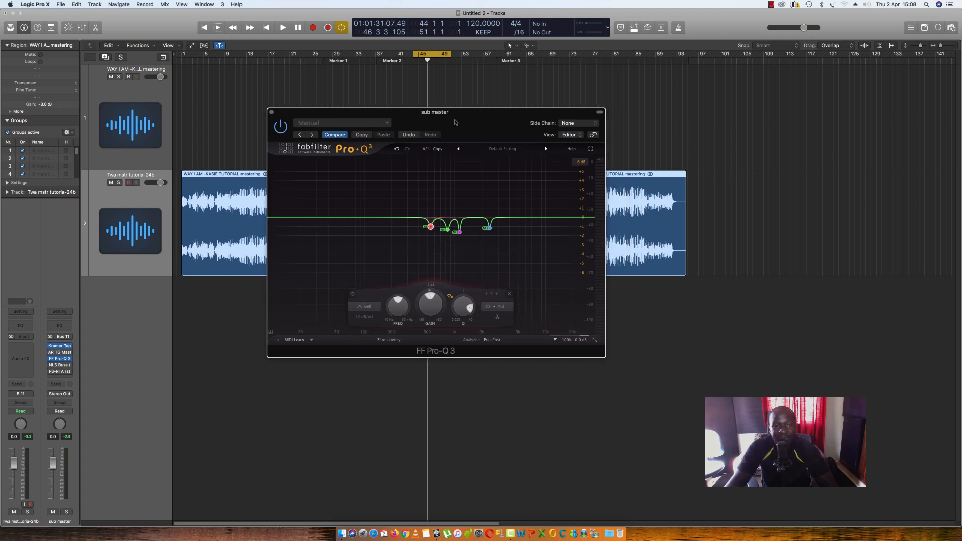